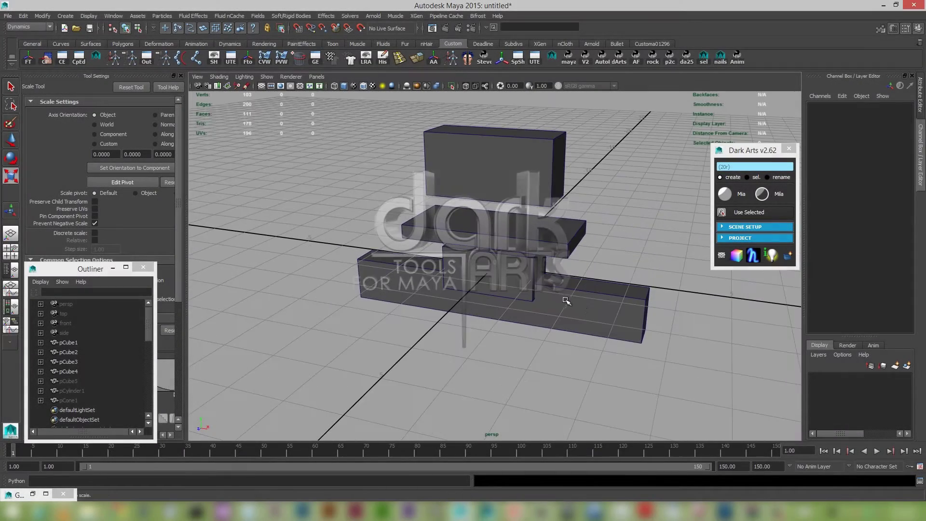
Step: Snap pCube1, the small block at the origin, onto the ground grid with the Dark Arts snapping tool
alt+drag(567, 300, 596, 320)
alt+right_drag(595, 321, 531, 266)
click(520, 248)
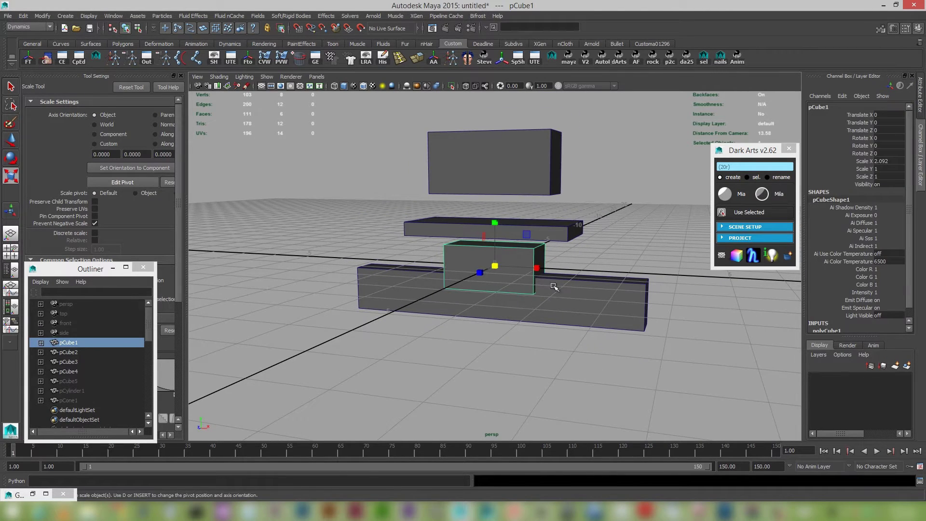
click(720, 254)
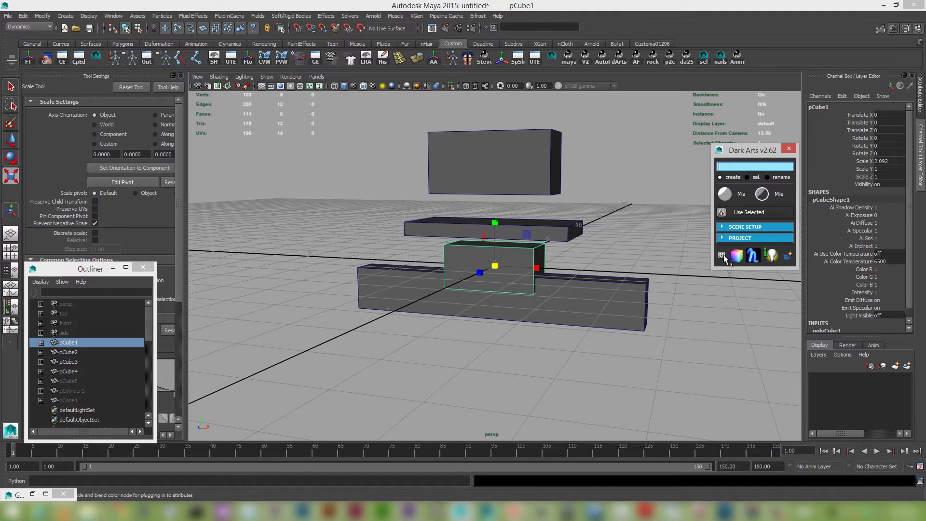
click(722, 255)
Step: Move pCube2, pCube3 and pCube4 together straight down below pCube1, bringing pCube4 to about -1.565 in Translate Y
mouse_move(585, 292)
alt+mouse_down()
mouse_move(571, 290)
mouse_move(583, 293)
alt+mouse_up()
click(583, 293)
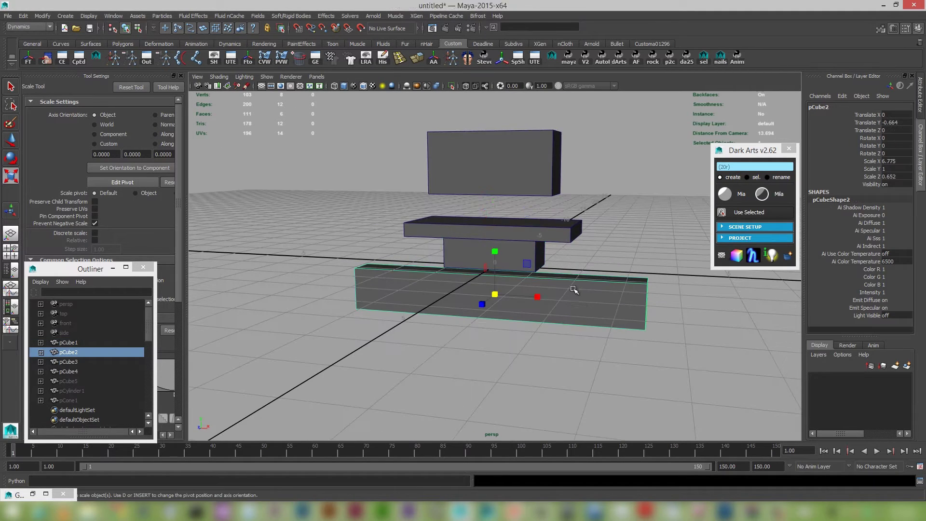
shift+click(569, 232)
shift+click(552, 177)
key(w)
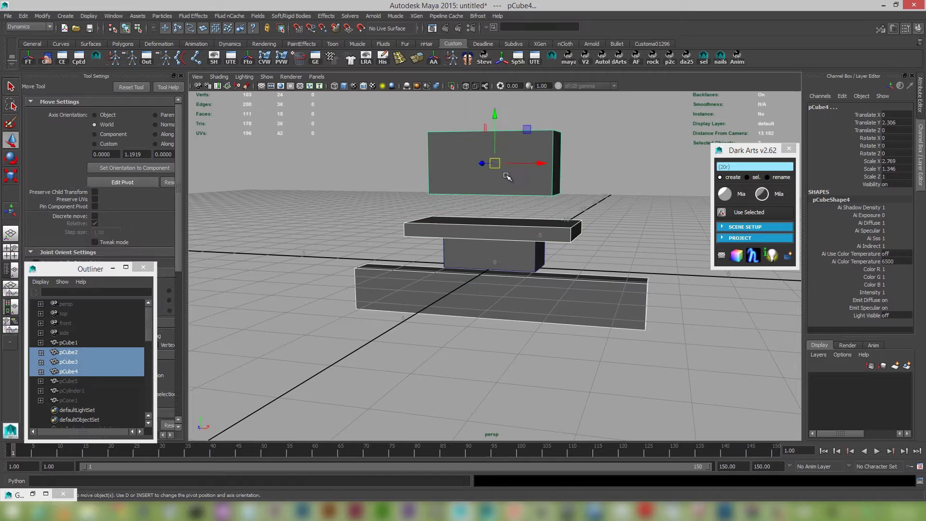
drag(496, 119, 498, 286)
alt+right_drag(593, 301, 561, 297)
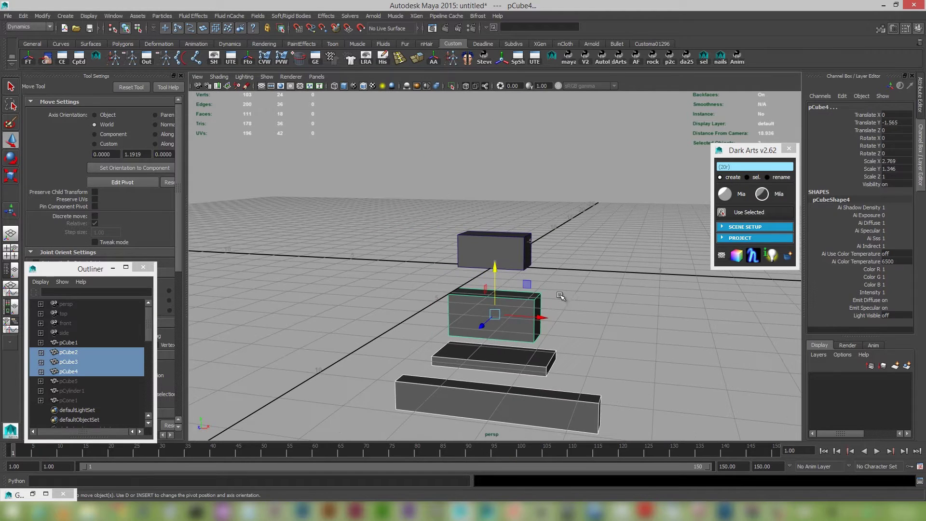
Step: Snap pCube4 on top of pCube1 with the Dark Arts snapping tool
click(561, 298)
click(525, 317)
shift+click(502, 251)
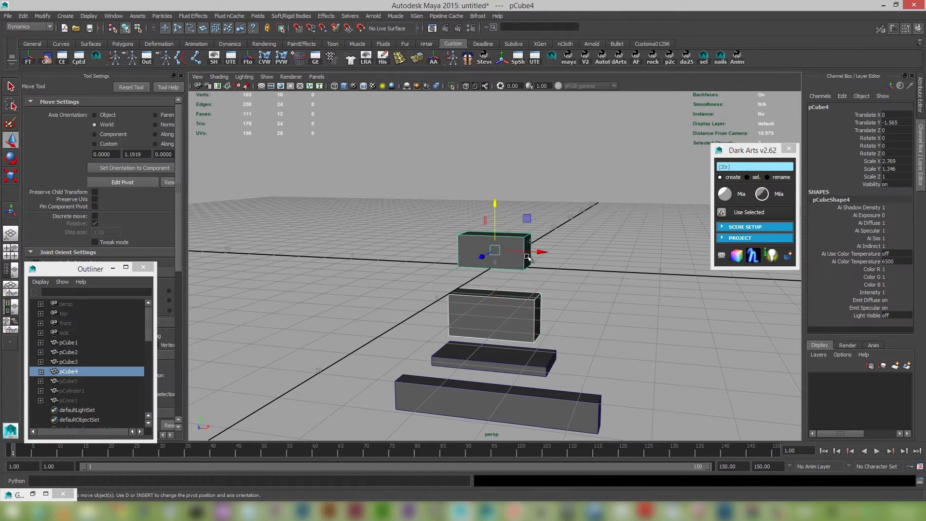
click(721, 255)
click(737, 265)
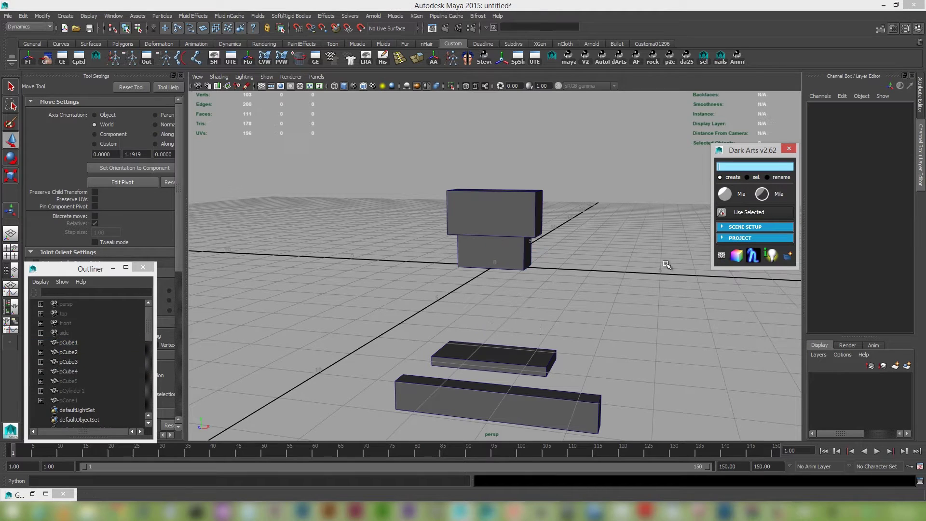
Step: Snap the thin slab pCube3 on top of pCube4, and the long block pCube2 on top of pCube3
click(532, 356)
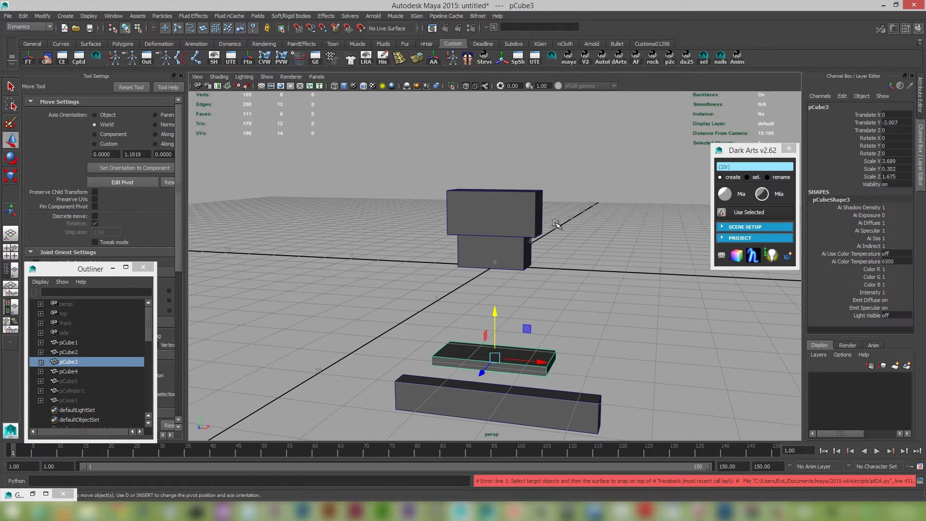
shift+click(511, 207)
key(g)
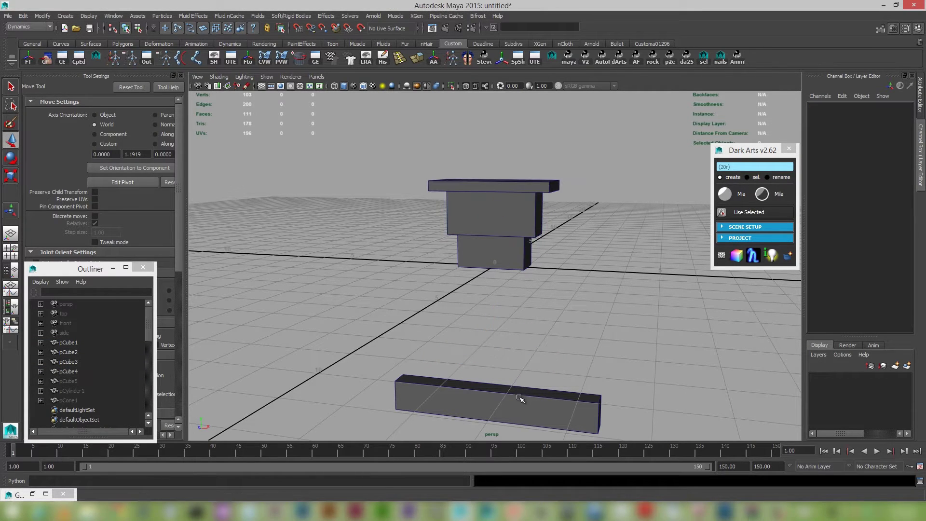
click(519, 399)
shift+click(541, 189)
key(g)
alt+drag(514, 199, 510, 210)
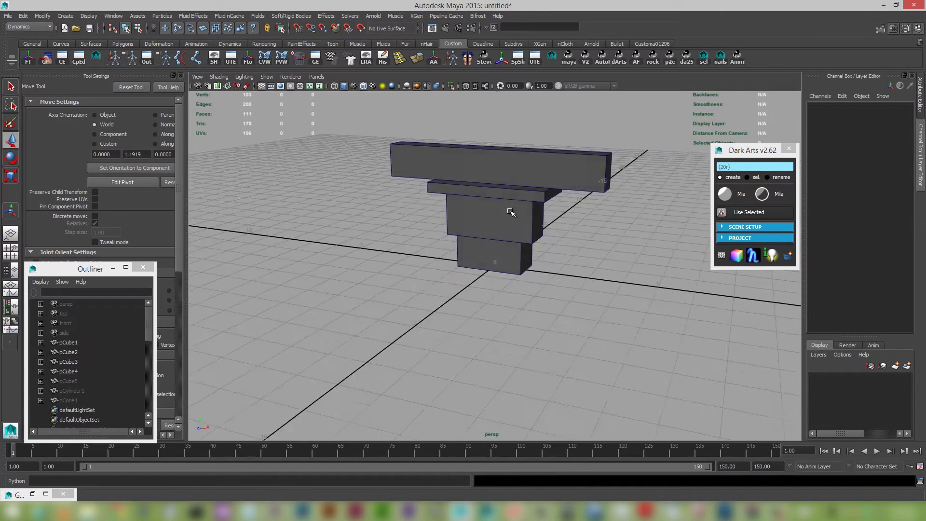
Step: Restack the blocks by snapping pCube4 on top of the long block pCube2, and pCube3 on top of pCube4
alt+right_drag(510, 209, 557, 274)
alt+middle_drag(558, 273, 552, 331)
alt+drag(552, 331, 569, 359)
click(542, 285)
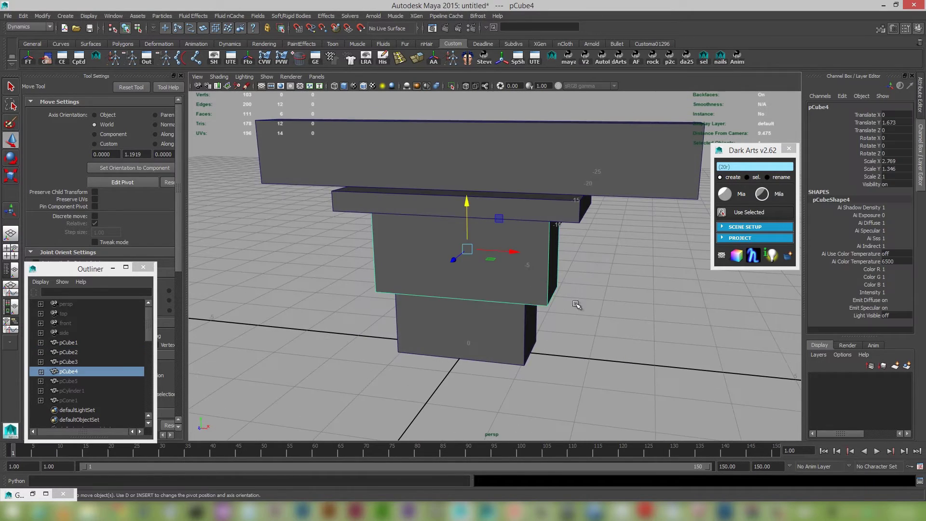
alt+right_drag(577, 306, 519, 244)
shift+click(567, 176)
key(g)
click(519, 243)
shift+click(505, 179)
key(g)
Step: Rotate the thin slab pCube3 about 43 degrees around Y and snap it on top of pCube1
alt+drag(505, 184, 458, 212)
click(499, 154)
key(e)
drag(484, 163, 519, 158)
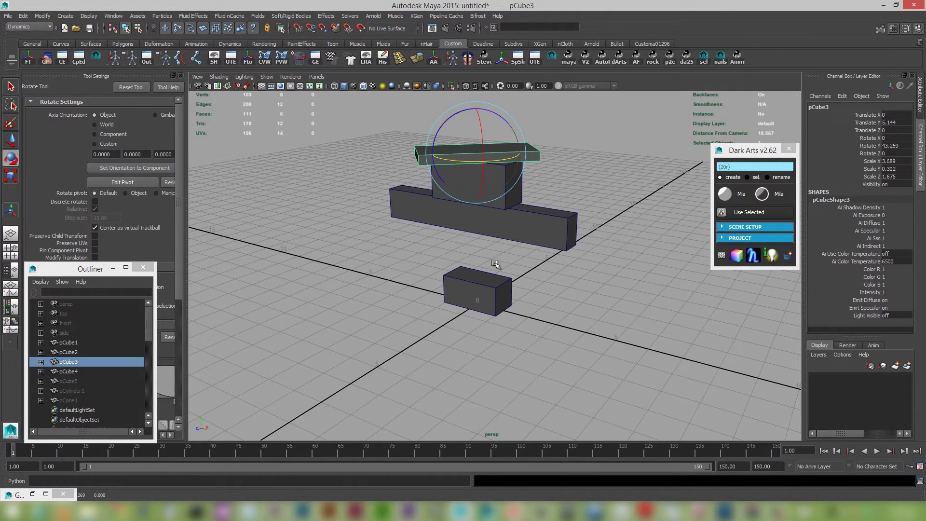
shift+click(491, 280)
key(g)
Step: Snap the long block pCube2 on top of the rotated slab pCube3, and pCube4 on top of pCube2
click(530, 225)
shift+click(494, 278)
key(g)
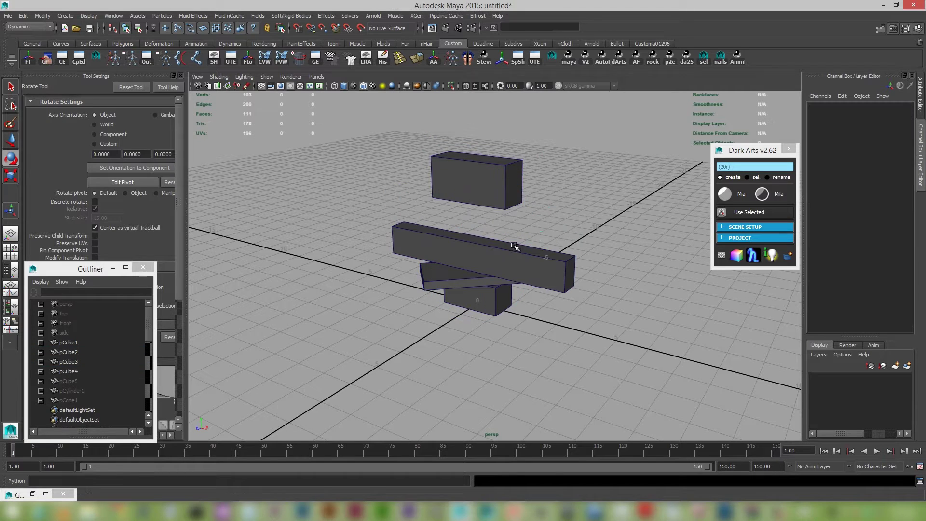
click(489, 191)
shift+click(475, 253)
key(g)
alt+drag(464, 279, 469, 277)
alt+right_drag(470, 277, 533, 319)
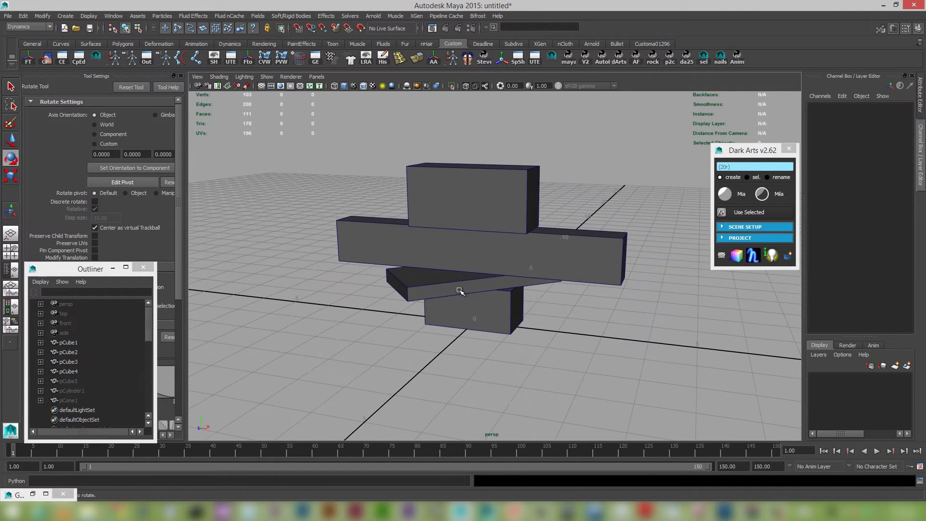
Step: Set the Y rotation of the thin slab pCube3 to 0
click(459, 291)
alt+drag(458, 291, 567, 292)
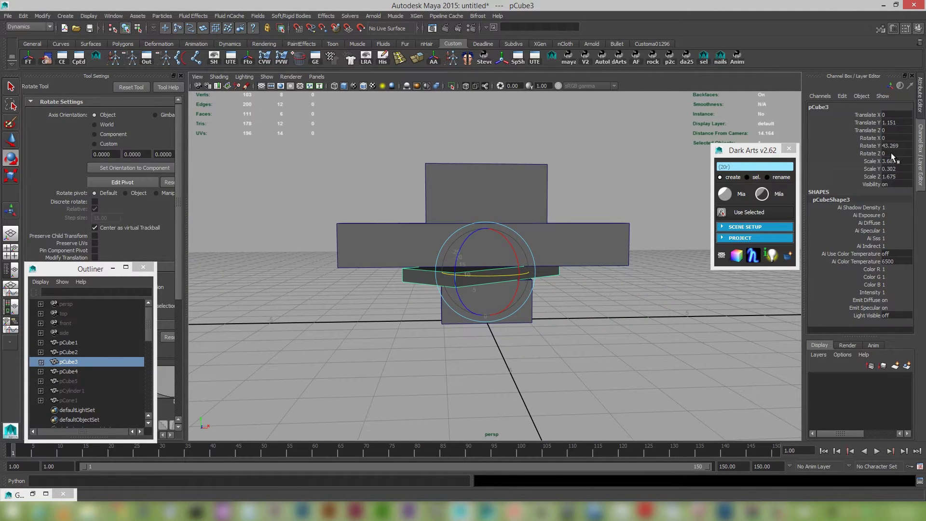
text(0)
key(Return)
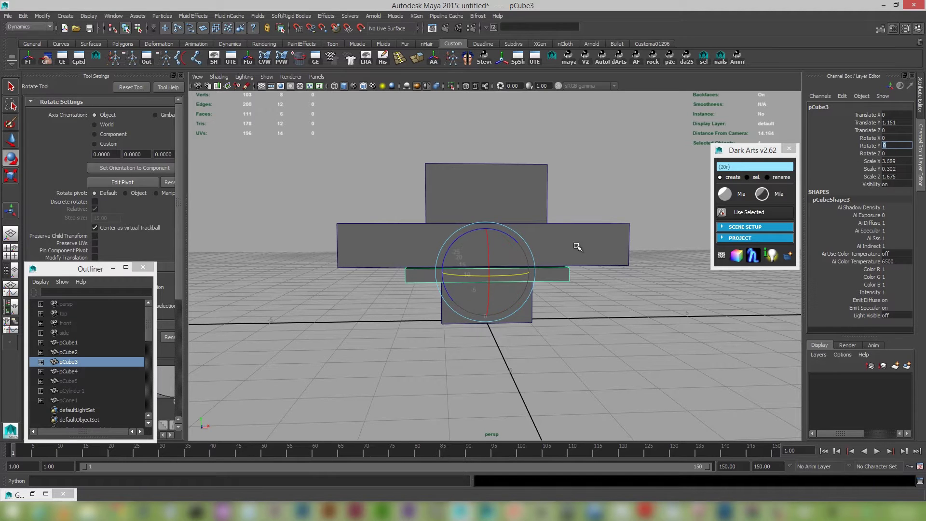
alt+drag(560, 263, 600, 320)
click(600, 320)
alt+right_drag(634, 330, 567, 300)
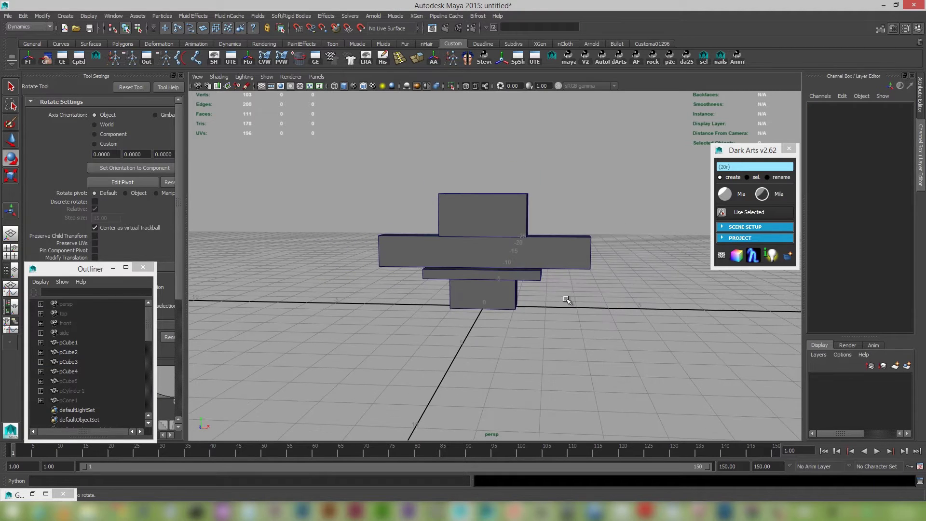
Step: Insert six evenly spaced vertical edge loops across pCube4 and another six across the long block pCube2
alt+drag(567, 300, 527, 294)
mouse_move(527, 294)
alt+right_down()
mouse_move(552, 314)
mouse_move(539, 307)
alt+right_up()
alt+drag(539, 307, 534, 304)
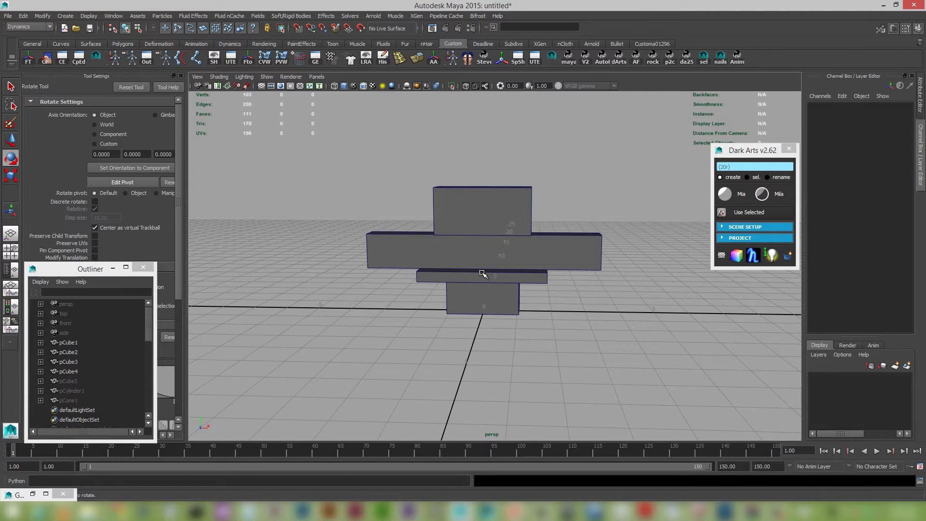
alt+right_drag(482, 274, 587, 306)
click(543, 209)
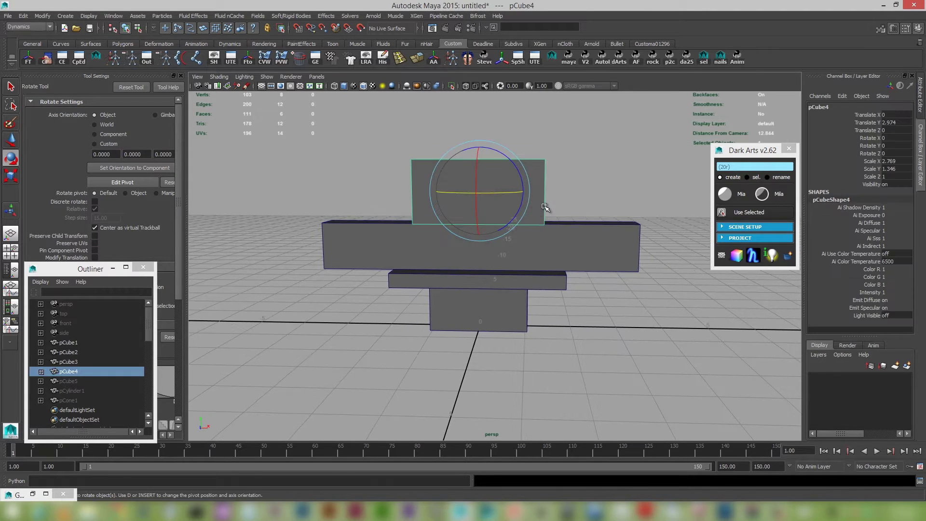
shift+right_click(545, 207)
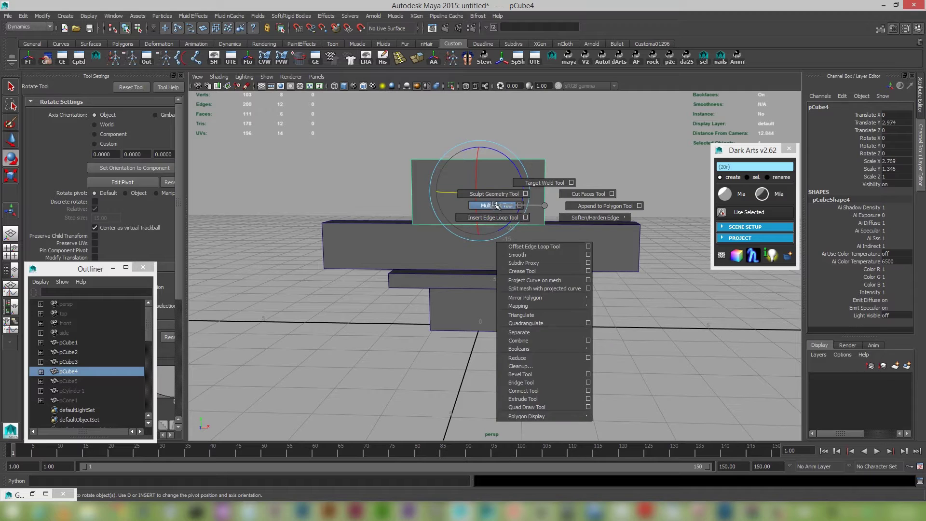
click(493, 218)
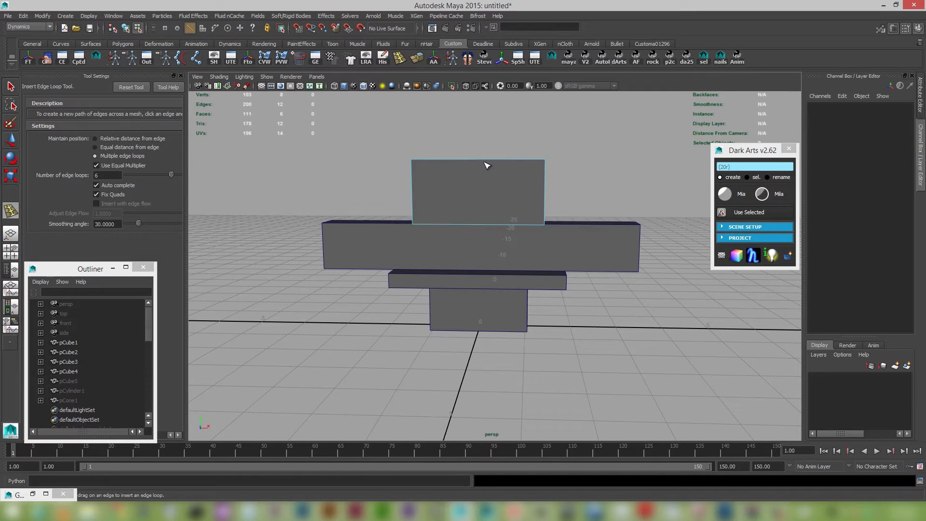
click(466, 162)
click(385, 227)
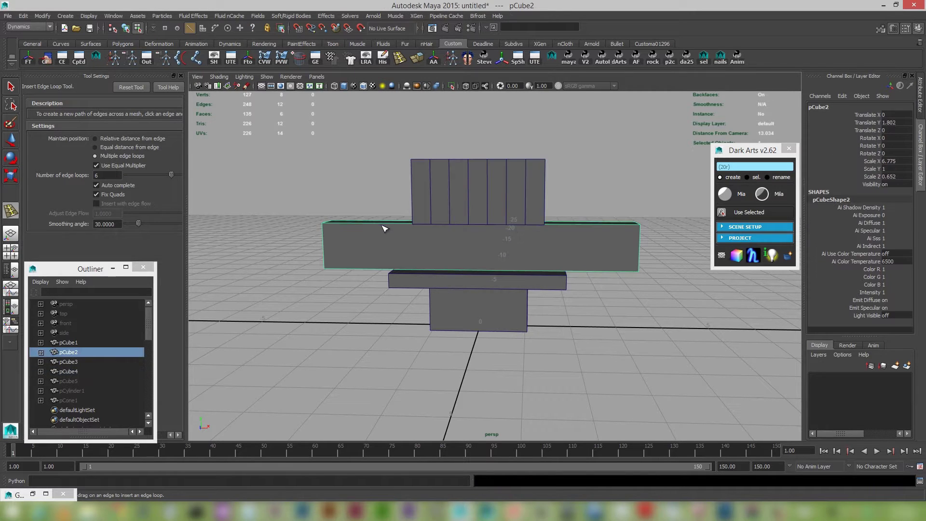
click(391, 224)
Step: Insert six evenly spaced vertical edge loops across the thin slab pCube3 and another six across pCube1
click(408, 274)
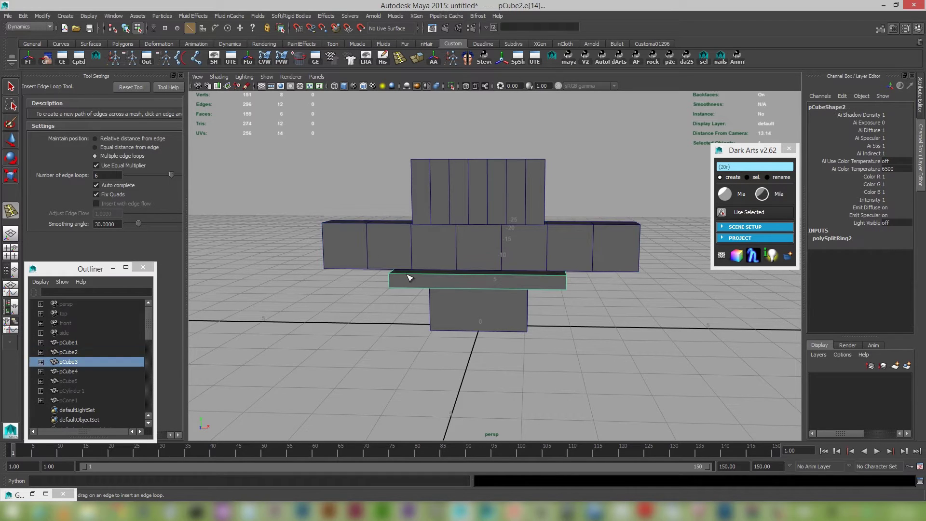
click(462, 330)
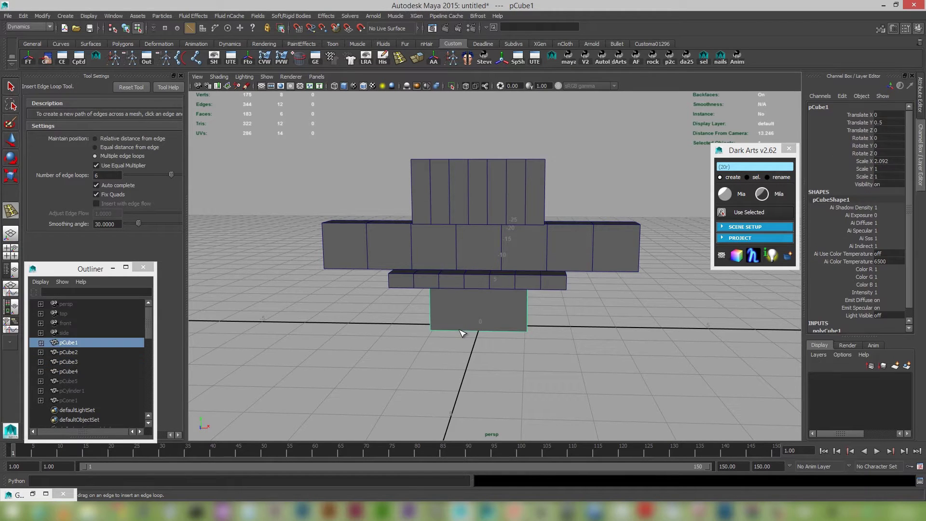
click(461, 331)
click(11, 87)
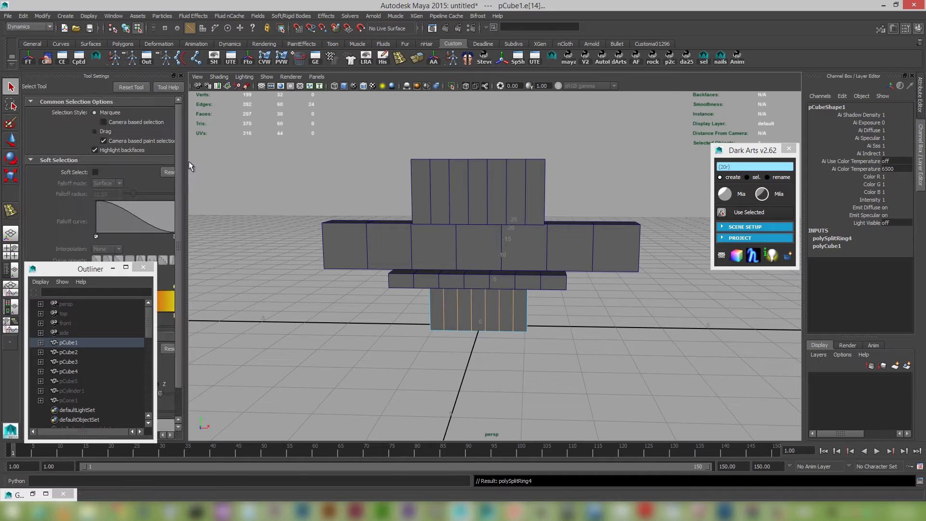
Step: Return to object mode and apply a nonlinear Bend deformer to all four stacked blocks
alt+drag(490, 225, 502, 233)
click(502, 227)
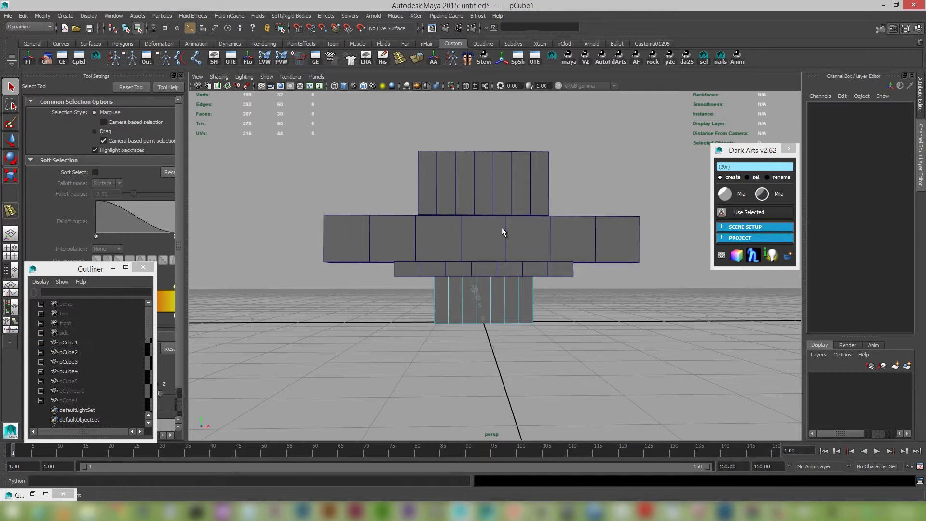
key(F8)
click(552, 320)
alt+drag(552, 319, 544, 335)
alt+right_drag(601, 340, 596, 340)
alt+drag(597, 340, 517, 240)
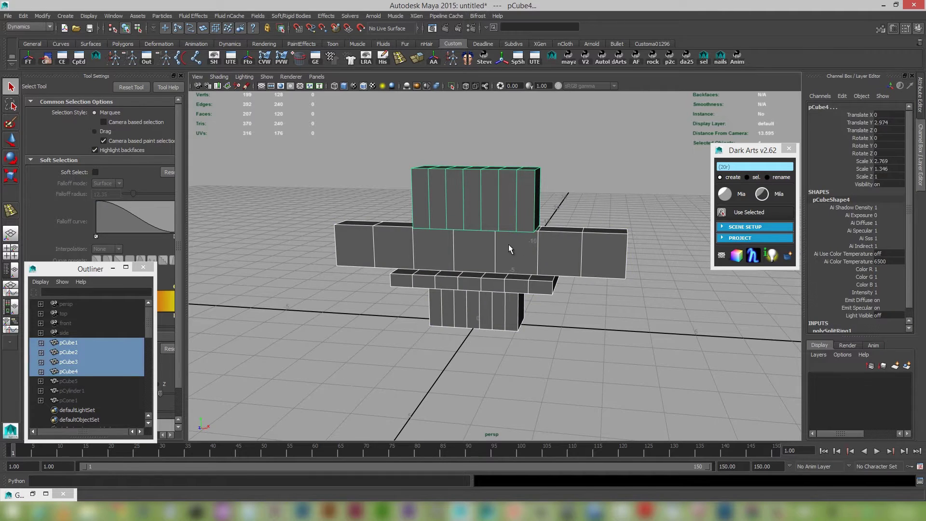
key(space)
click(471, 265)
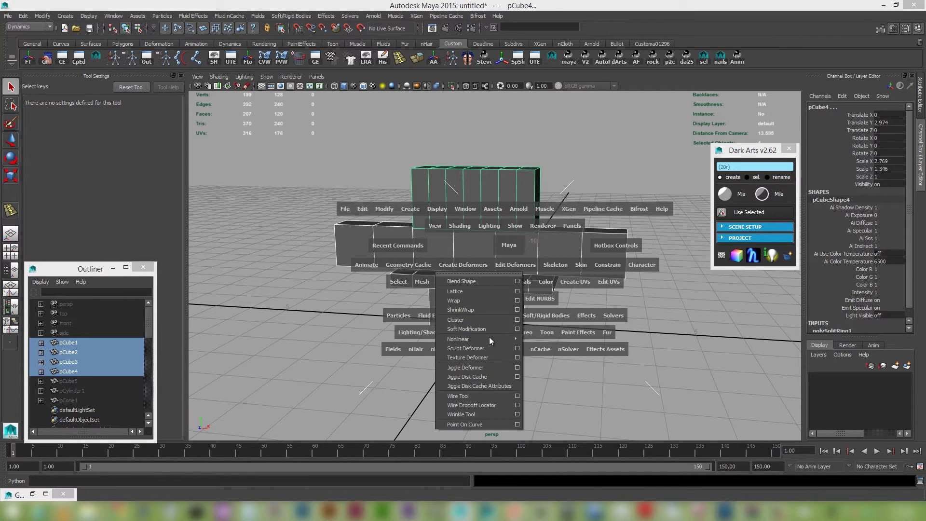
mouse_move(489, 337)
click(531, 340)
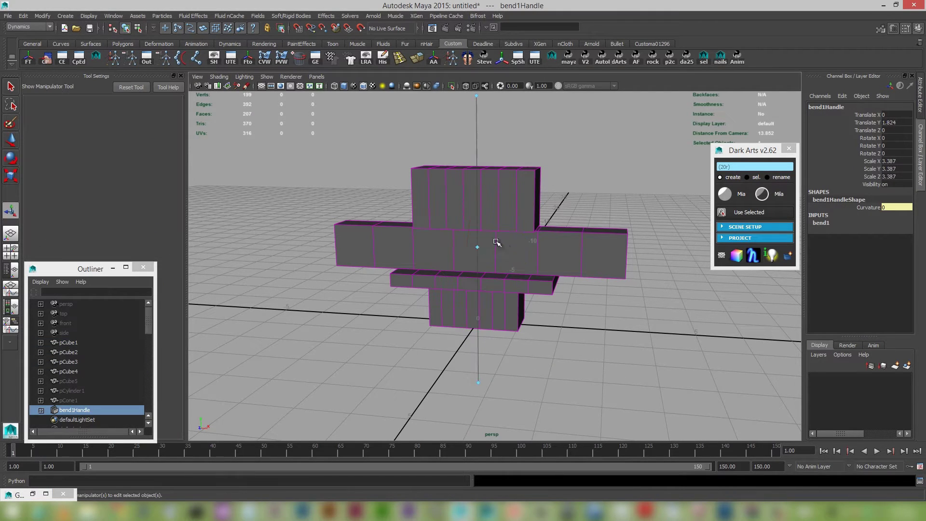
Step: Undo a trial bend and rotate the bend handle to -90 degrees around Z
middle_drag(480, 249, 506, 244)
key(ctrl+z)
key(e)
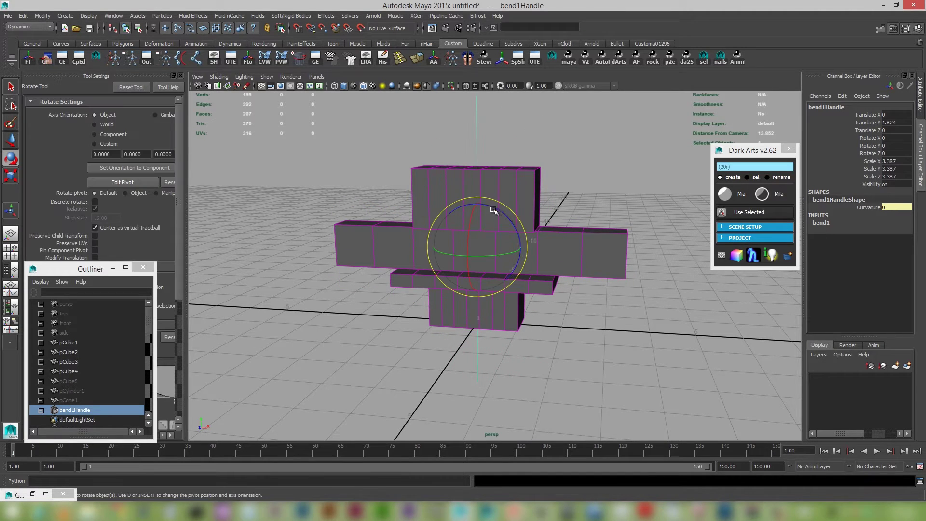
drag(496, 207, 536, 269)
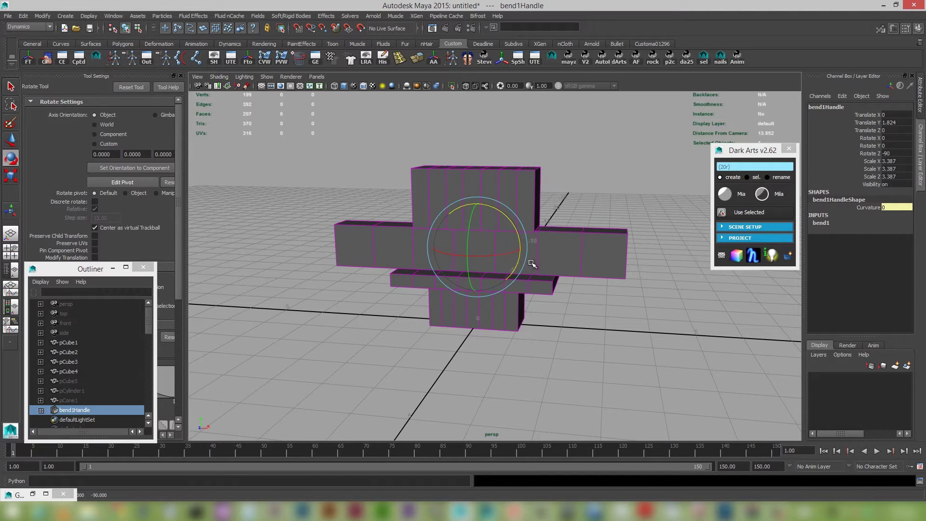
Step: Bend the stacked blocks into an arch by adjusting the deformer's curvature to about 110.8
key(t)
drag(479, 247, 482, 281)
key(space)
alt+right_drag(480, 274, 675, 348)
alt+middle_drag(467, 273, 471, 332)
scroll(471, 333, up, 6)
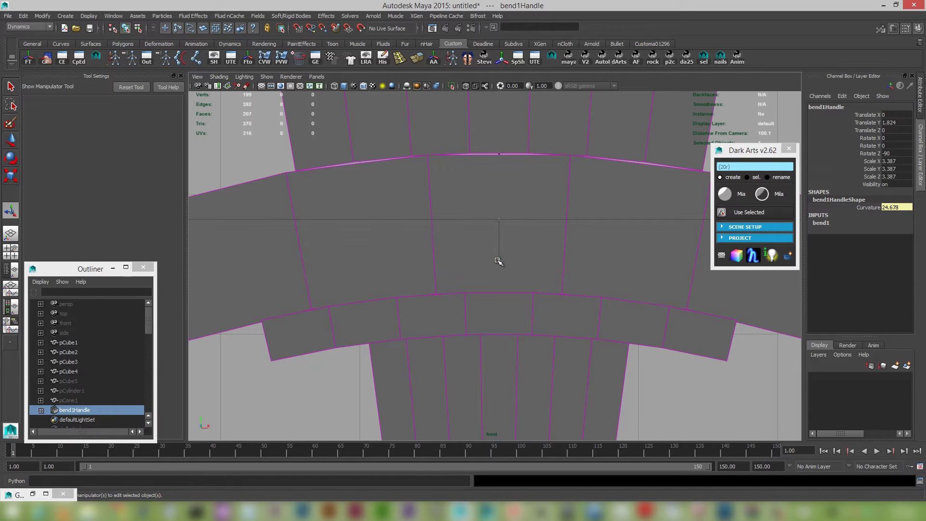
drag(498, 261, 494, 400)
alt+right_drag(668, 353, 709, 340)
key(space)
mouse_move(566, 297)
mouse_down()
mouse_move(563, 268)
mouse_move(569, 285)
mouse_up()
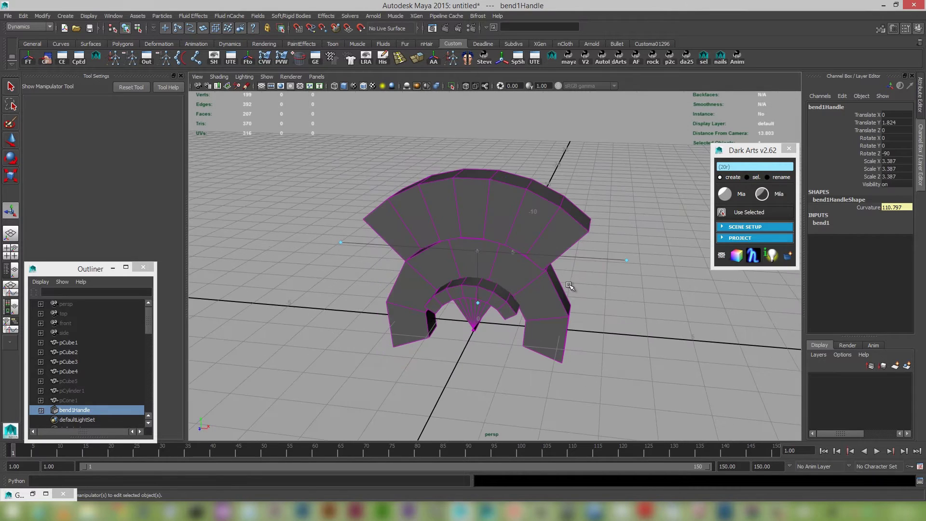
Step: Undo the bend, the handle rotation, the Bend deformer and the selection of the four blocks
key(ctrl+z)
key(ctrl+z)
key(ctrl+z)
key(ctrl+z)
key(ctrl+z)
key(ctrl+z)
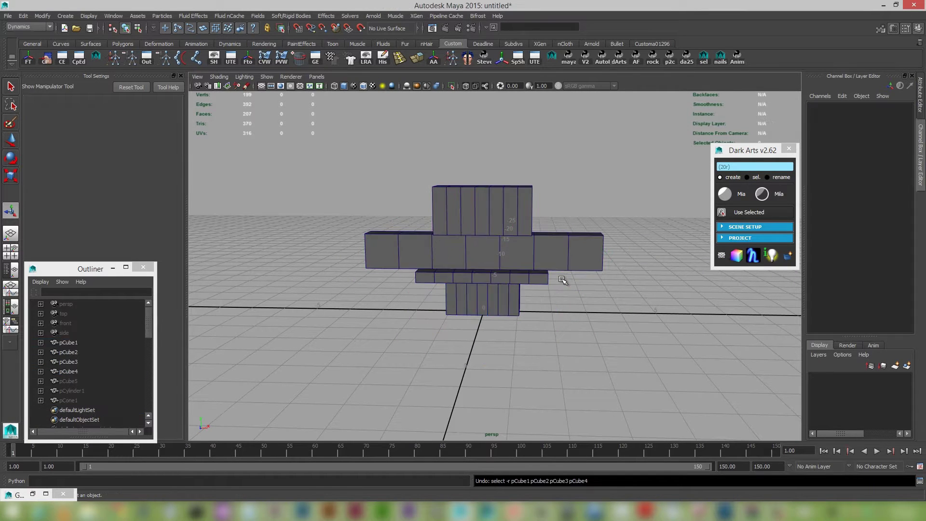
Step: Undo the edge loops inserted across pCube1 and the thin slab pCube3
key(ctrl+z)
key(ctrl+z)
key(ctrl+z)
key(ctrl+z)
key(ctrl+z)
key(ctrl+z)
key(ctrl+z)
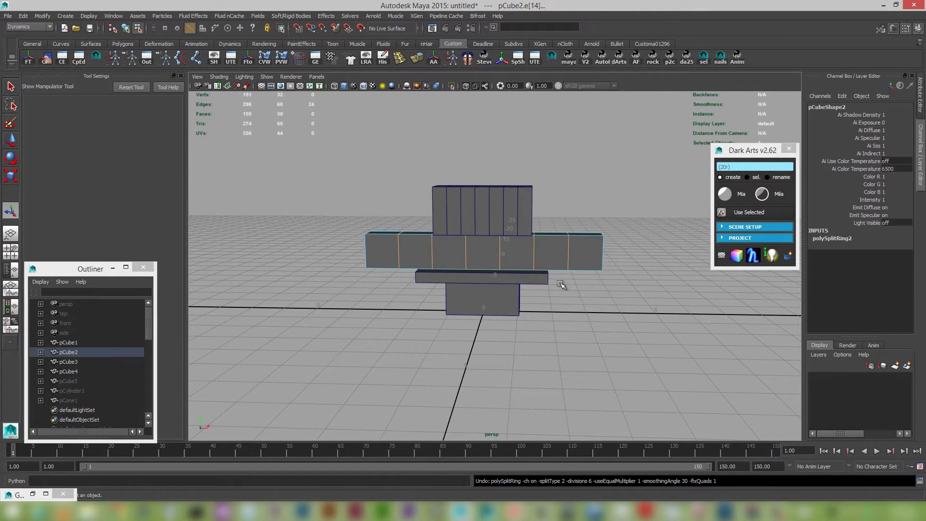
Step: Undo the edge loops inserted across the long block pCube2 and the uppermost block pCube4
key(ctrl+z)
key(ctrl+z)
key(ctrl+z)
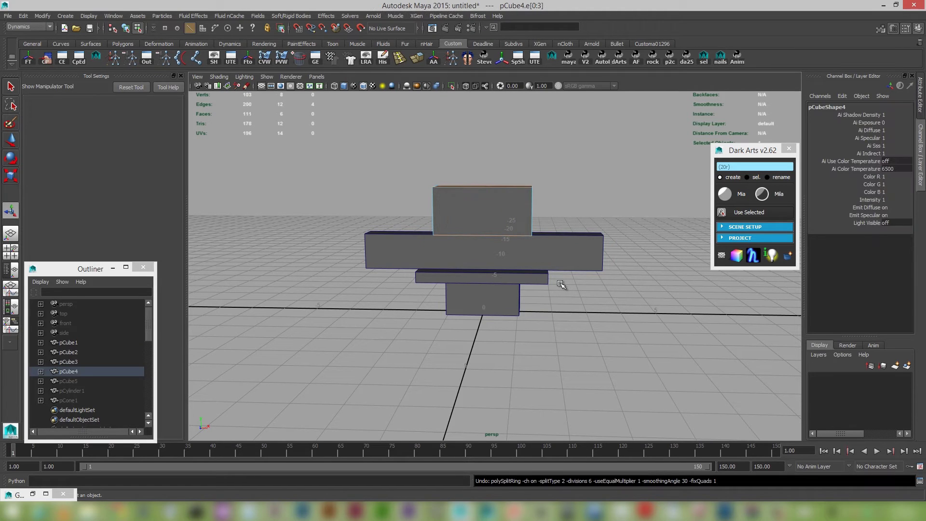
Step: Return to object selection, select all four stacked blocks and open the Dark Arts MultiCut modeling tool
key(F8)
drag(413, 159, 537, 375)
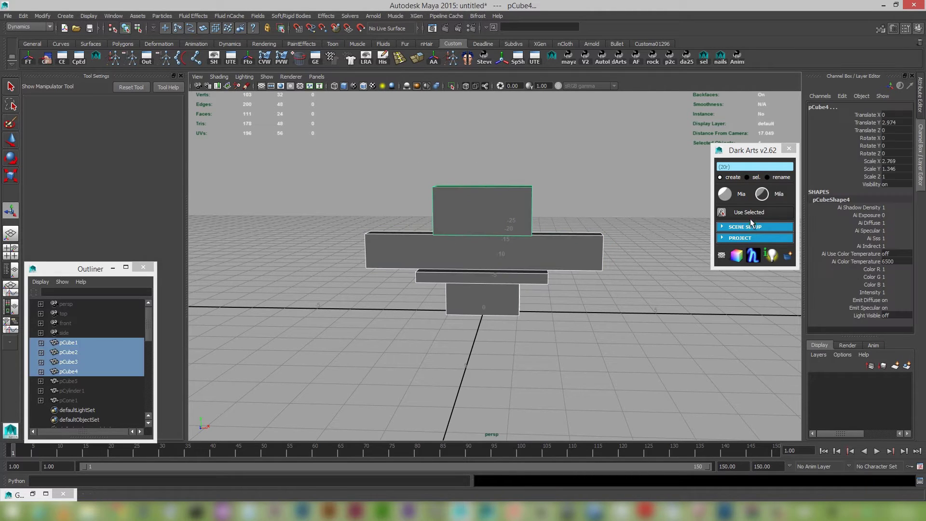
right_click(776, 164)
mouse_move(800, 196)
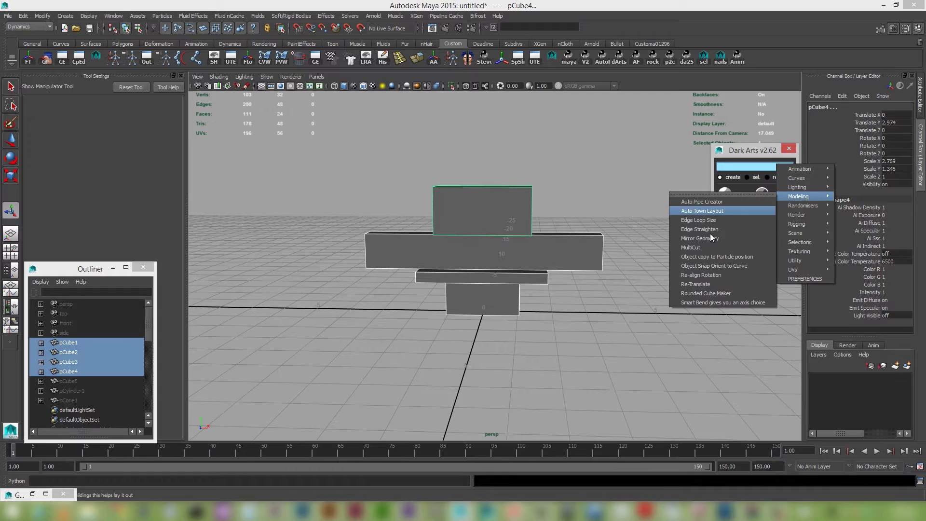
click(708, 246)
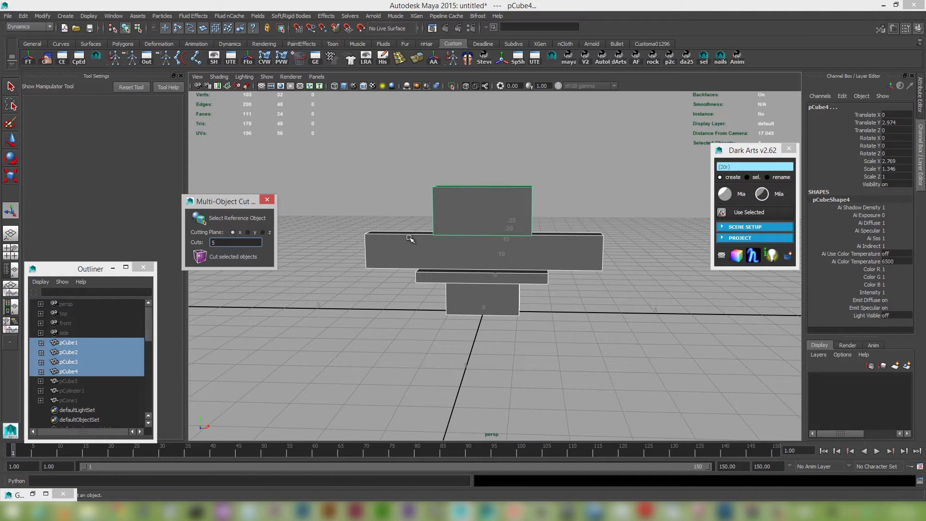
Step: Clear the selection and set the long block pCube2 as the reference object for the multi-object cut
alt+drag(403, 252, 427, 304)
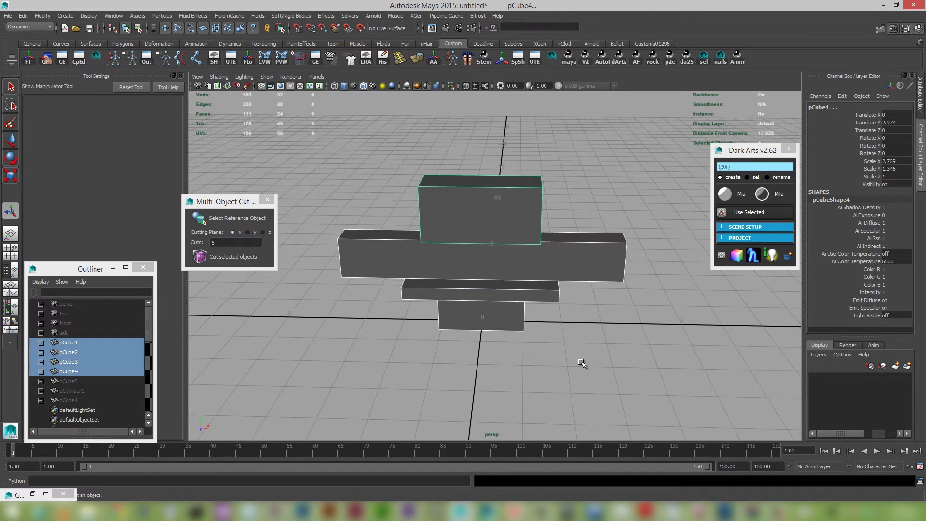
click(584, 363)
alt+drag(524, 332, 516, 328)
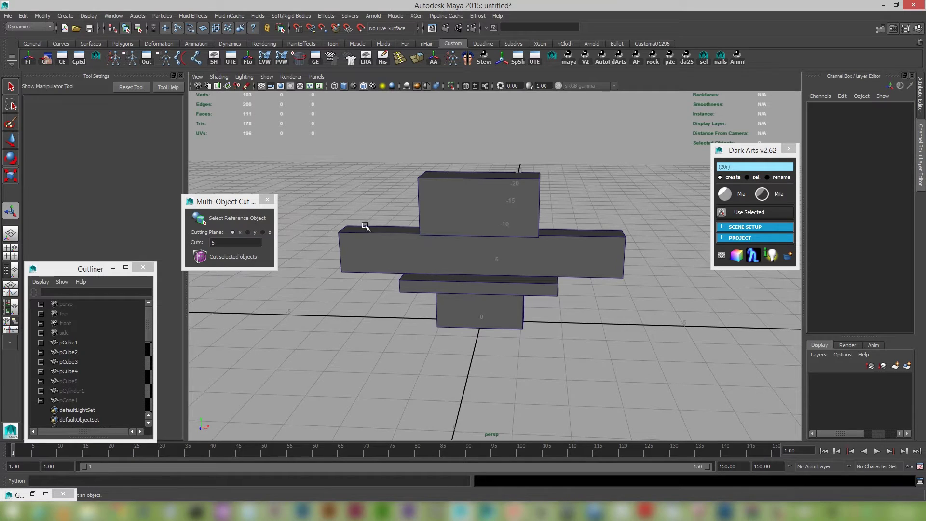
alt+drag(429, 264, 413, 251)
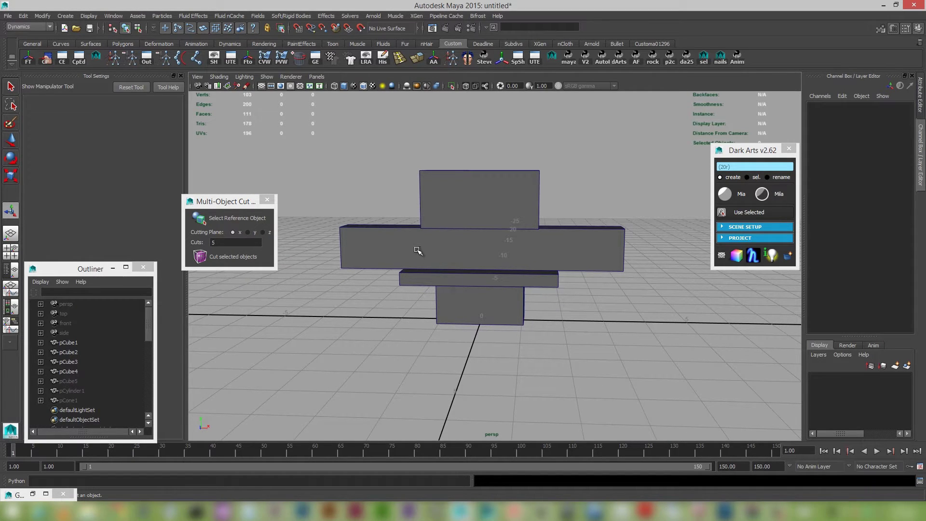
click(381, 247)
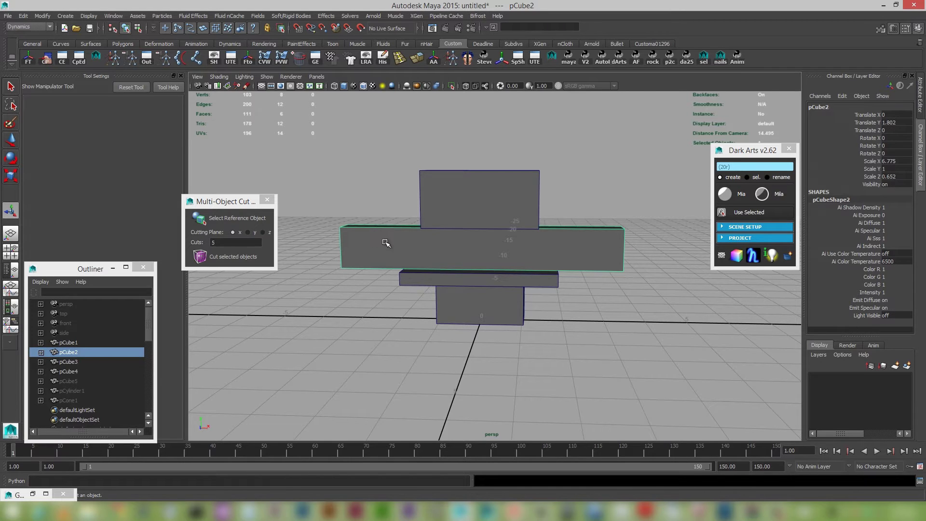
click(237, 220)
Step: Select all four blocks and cut them together with 10 cuts along the X cutting plane
drag(360, 139, 525, 339)
double_click(211, 242)
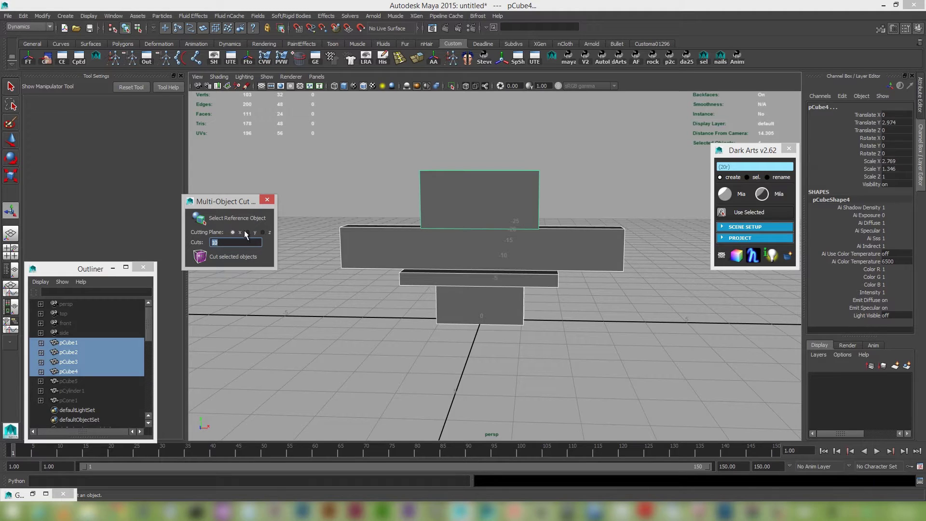
click(235, 255)
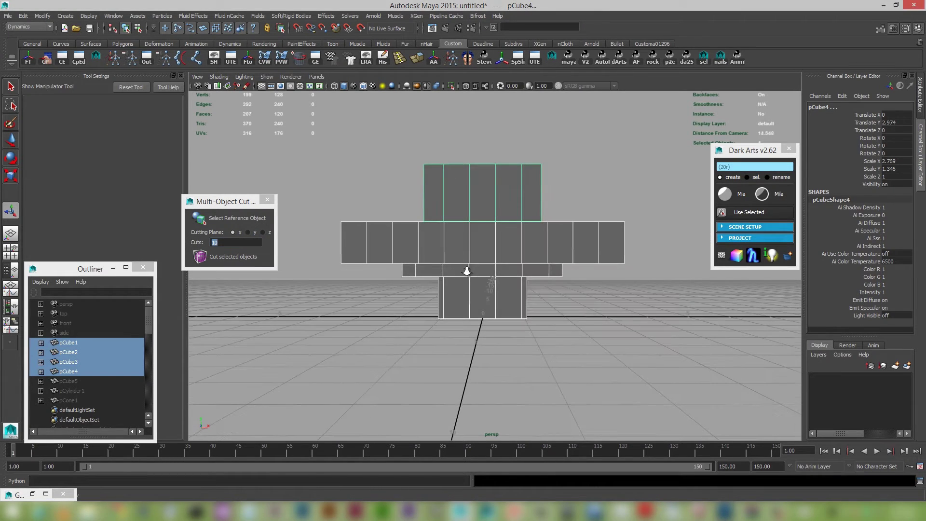
Step: Examine how the cuts line up across the stacked blocks in the front and perspective views
key(space)
drag(467, 271, 482, 304)
scroll(494, 261, up, 5)
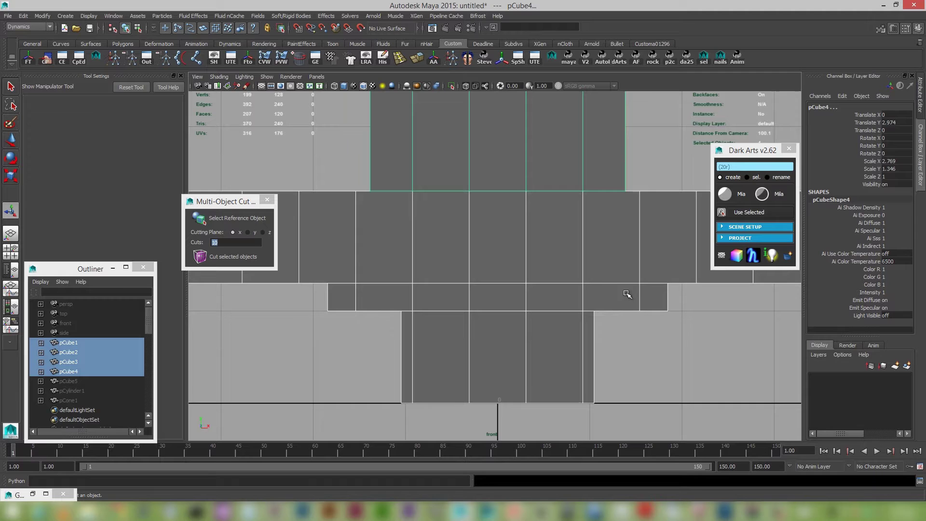
scroll(650, 318, down, 5)
key(space)
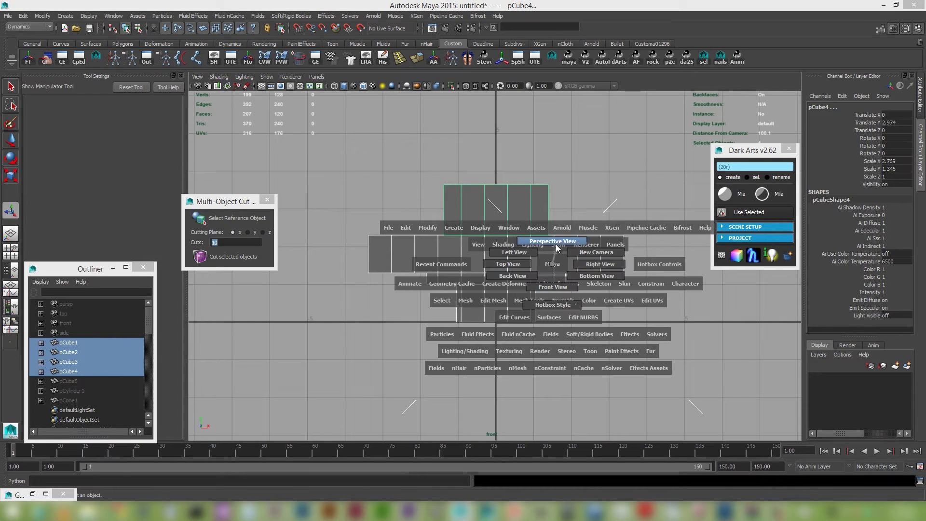
click(550, 233)
alt+drag(533, 252, 549, 302)
alt+right_drag(496, 267, 540, 295)
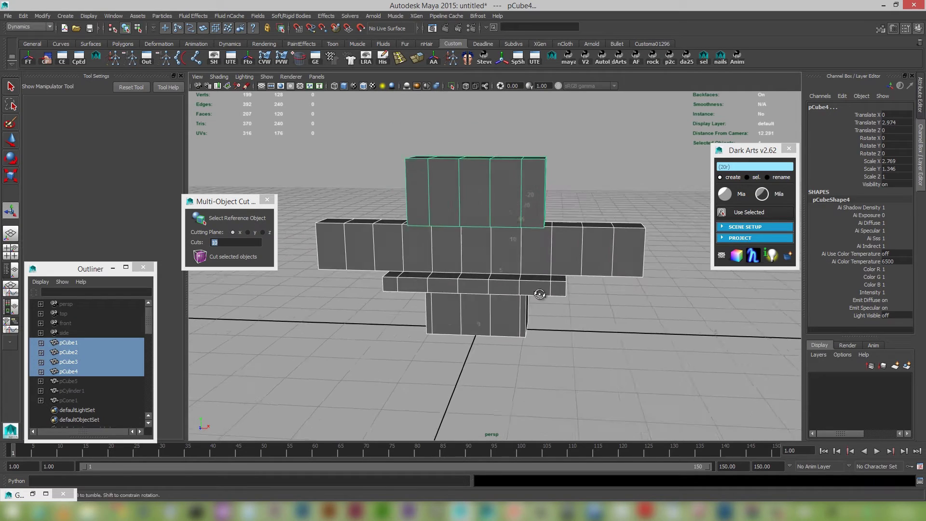
alt+drag(540, 295, 534, 293)
Step: Add a nonlinear Bend deformer to the four cut blocks
key(space)
click(470, 303)
mouse_move(475, 377)
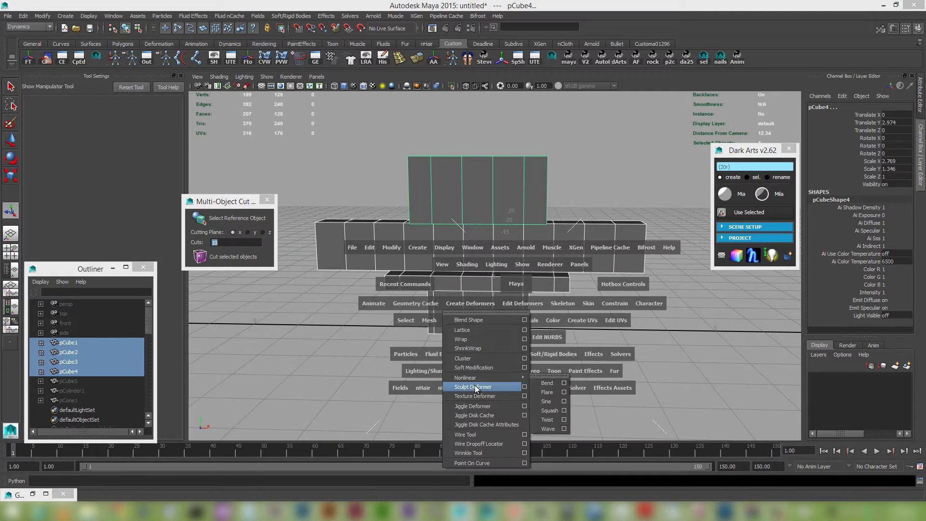
click(541, 380)
Step: Rotate the bend handle to -90 degrees around Z in 15-degree steps
key(e)
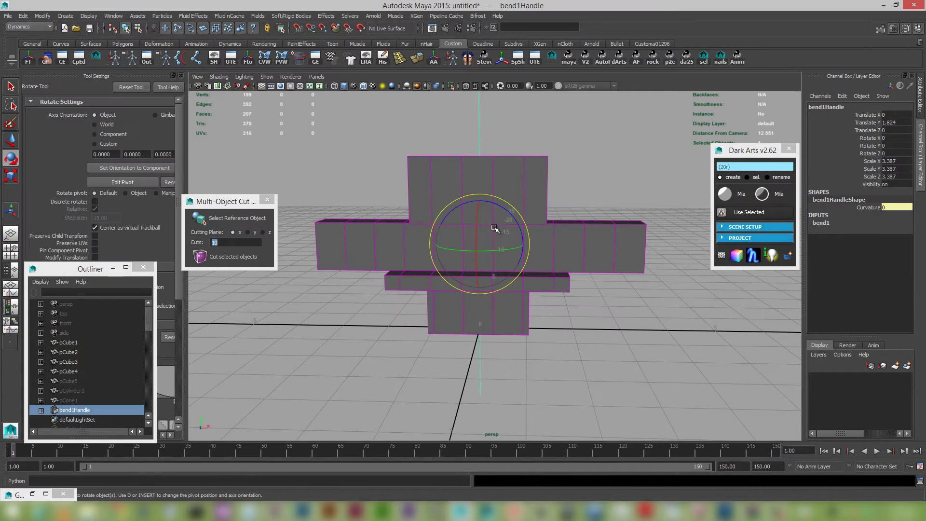
key(j)
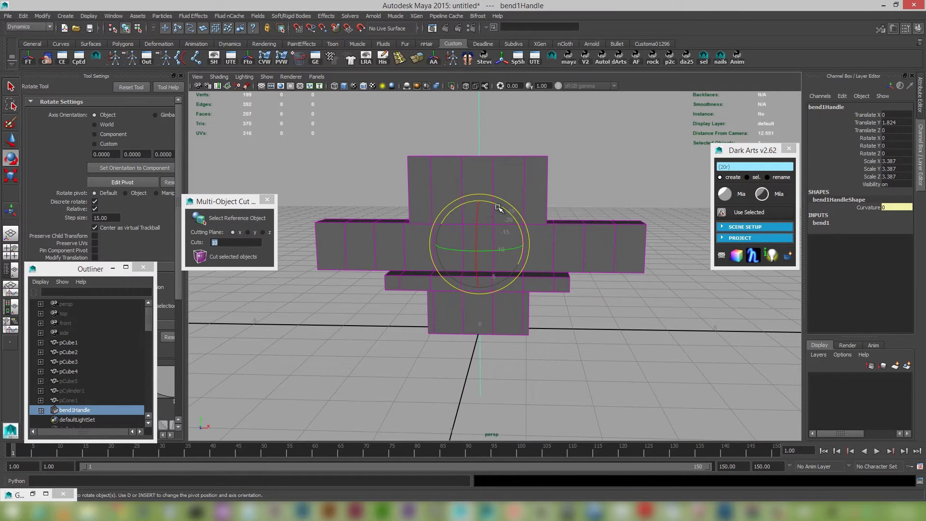
drag(499, 208, 529, 189)
key(j)
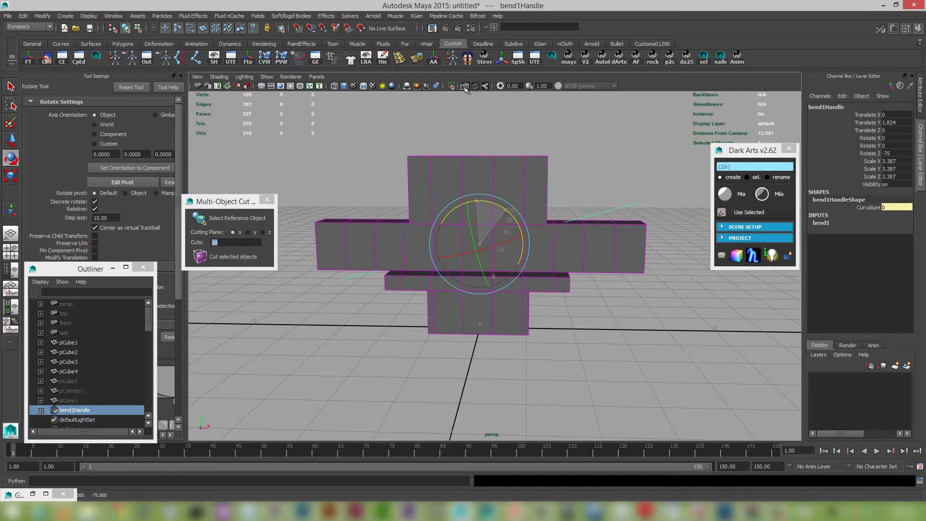
drag(503, 112, 486, 304)
Step: Bend the blocks gently with the deformer's manipulator in the front view, bringing the curvature to about -5.748
key(t)
key(space)
scroll(528, 304, up, 4)
alt+middle_drag(527, 304, 548, 366)
alt+right_drag(548, 366, 757, 376)
alt+middle_drag(565, 312, 543, 241)
drag(544, 346, 552, 318)
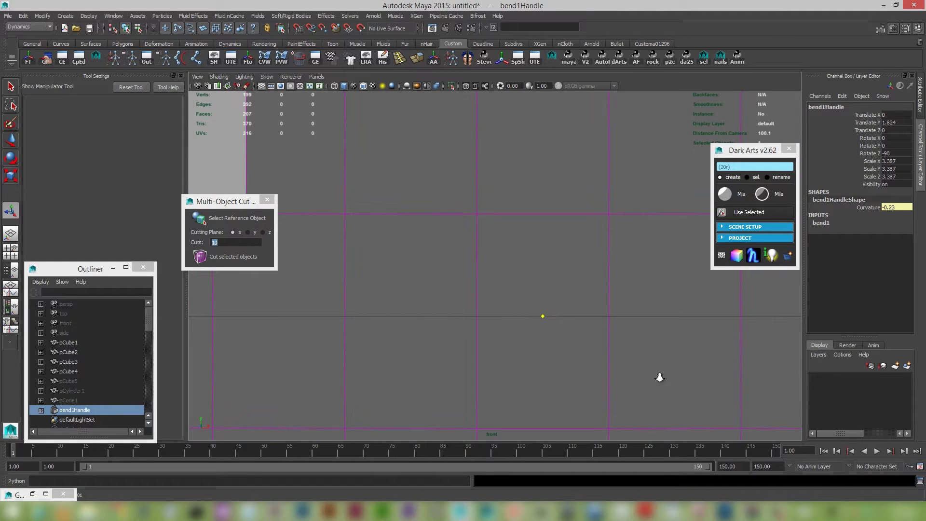
alt+right_drag(660, 378, 570, 357)
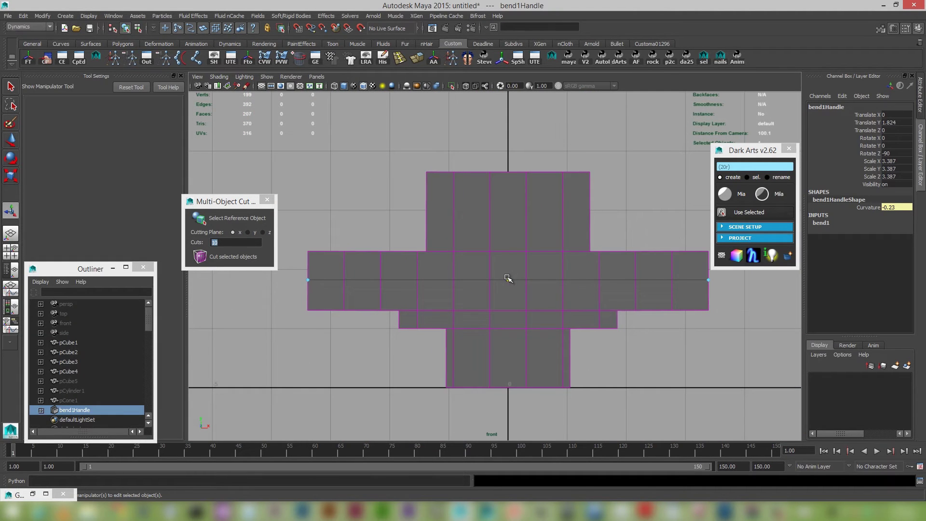
mouse_move(509, 279)
mouse_down()
mouse_move(509, 304)
mouse_move(516, 262)
mouse_move(523, 299)
mouse_move(509, 294)
mouse_move(507, 270)
mouse_move(515, 289)
mouse_move(515, 274)
mouse_up()
key(space)
drag(515, 276, 484, 292)
Step: Apply the Dark Arts Green Screen Background utility to the viewport
alt+drag(547, 276, 521, 285)
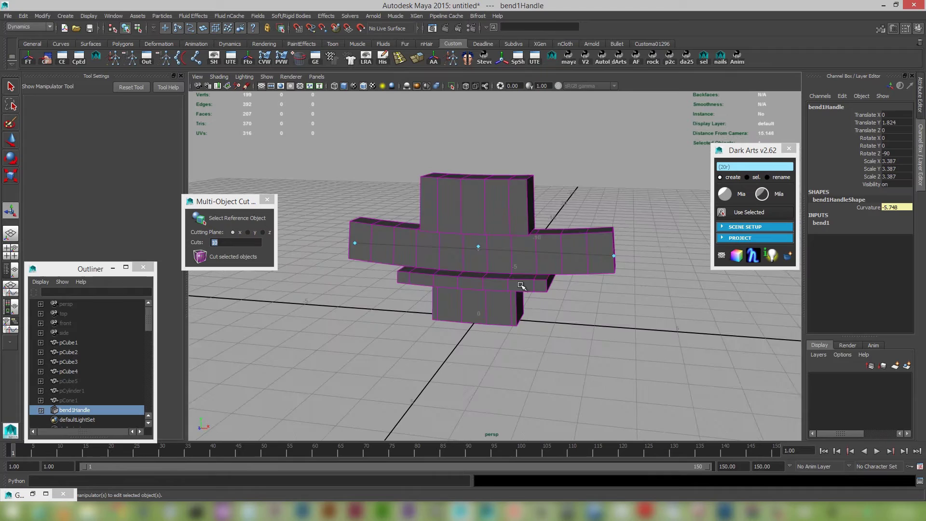
mouse_move(555, 318)
alt+right_down()
mouse_move(507, 285)
mouse_move(598, 355)
mouse_move(545, 314)
alt+right_up()
alt+drag(545, 314, 424, 256)
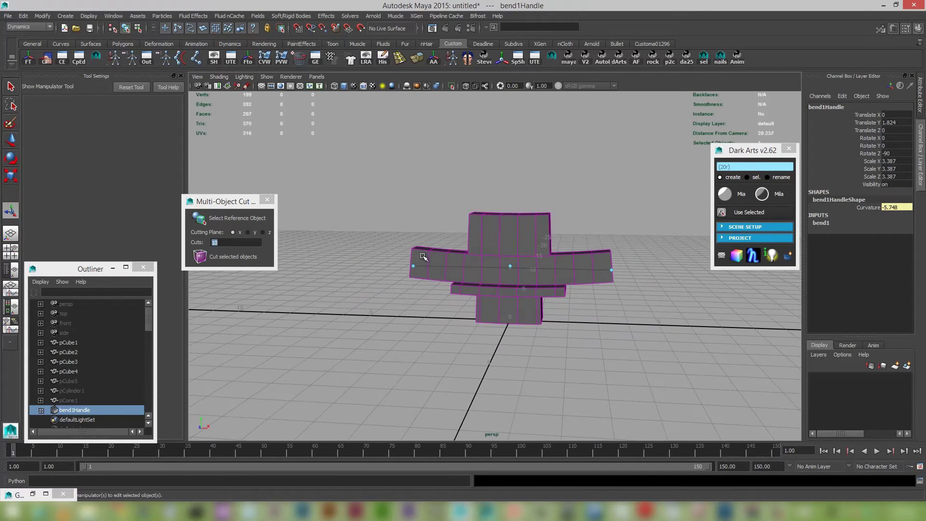
alt+right_drag(493, 206, 703, 213)
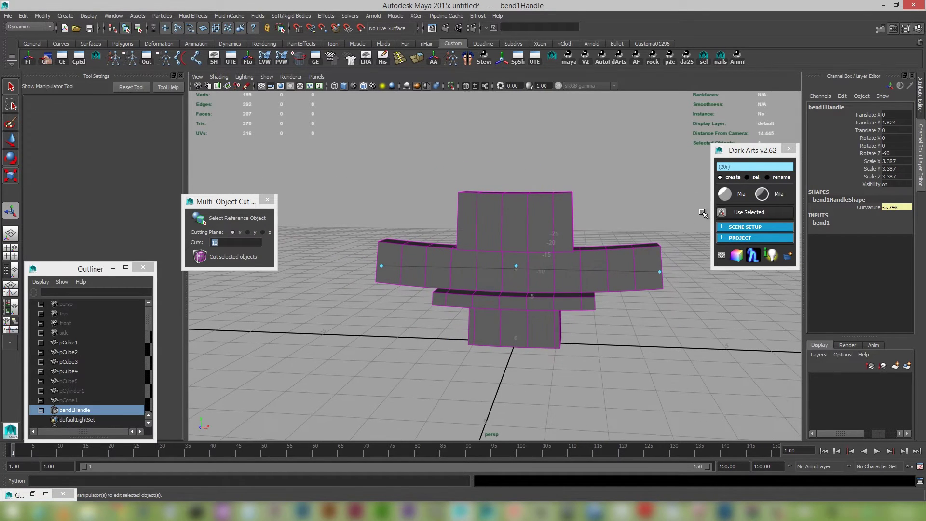
right_click(740, 170)
mouse_move(771, 254)
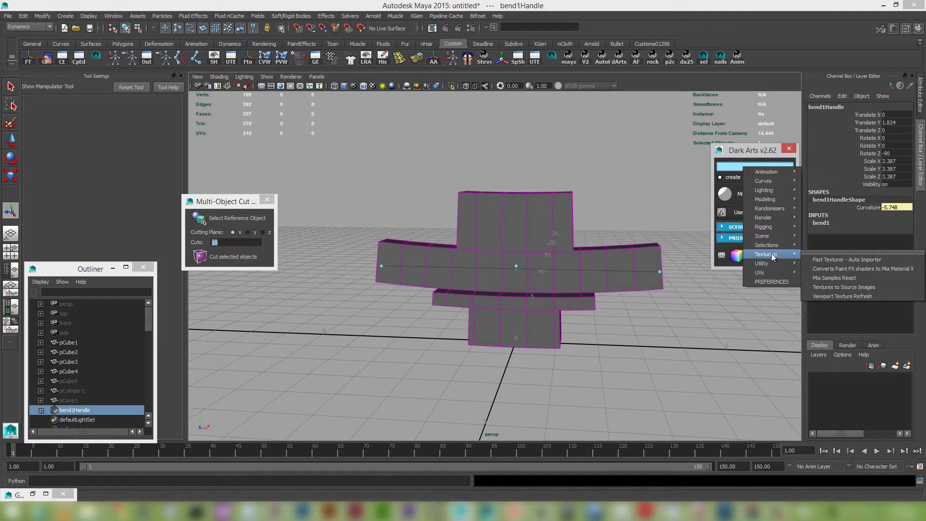
mouse_move(781, 236)
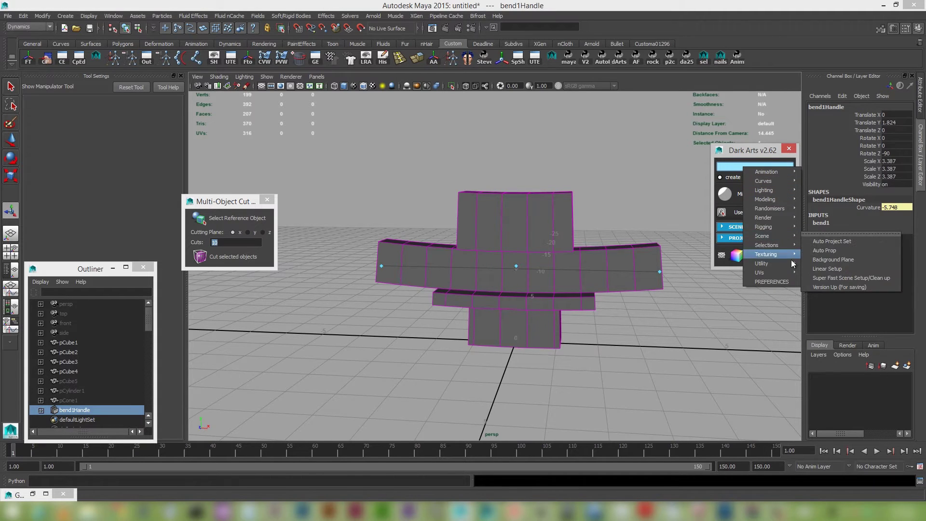
mouse_move(794, 263)
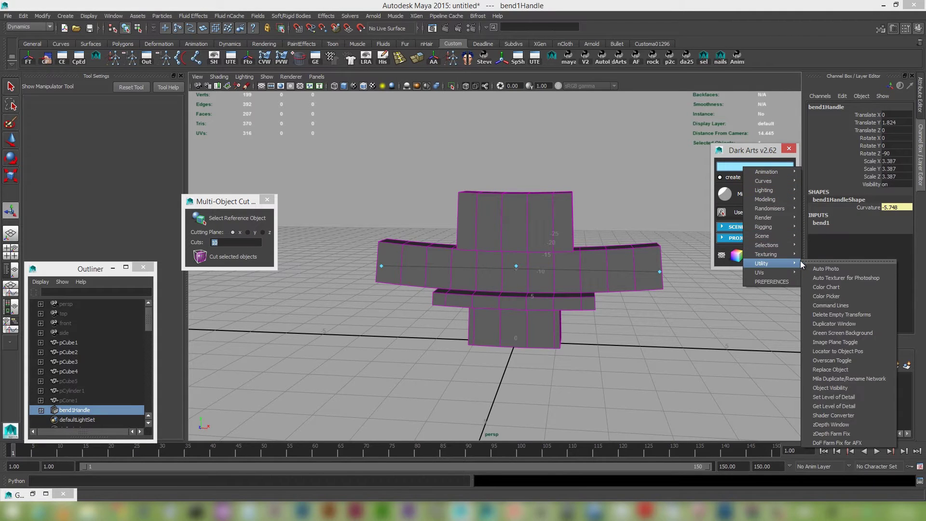
click(846, 334)
Step: Hide the viewport grid so the bent blocks stand alone against the green background
alt+right_drag(515, 256, 609, 292)
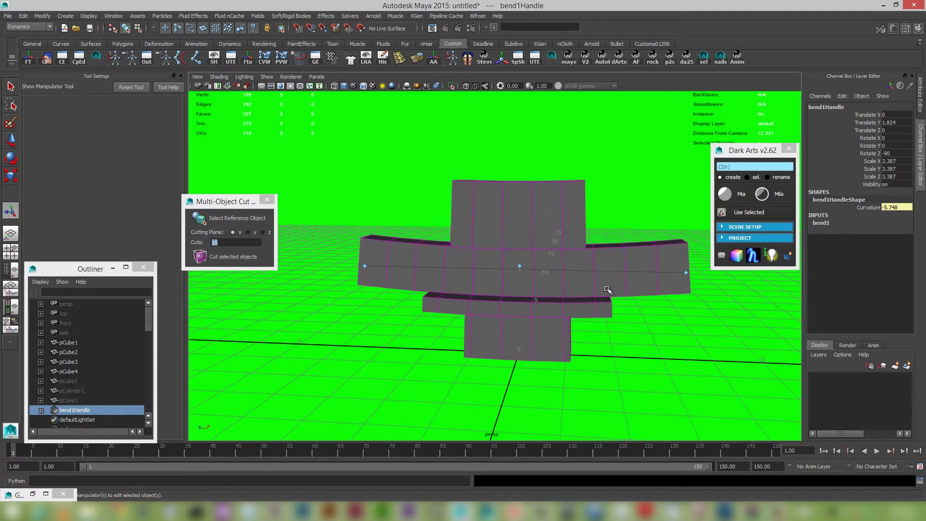
alt+drag(609, 293, 635, 296)
alt+right_drag(635, 295, 596, 273)
alt+drag(595, 273, 581, 270)
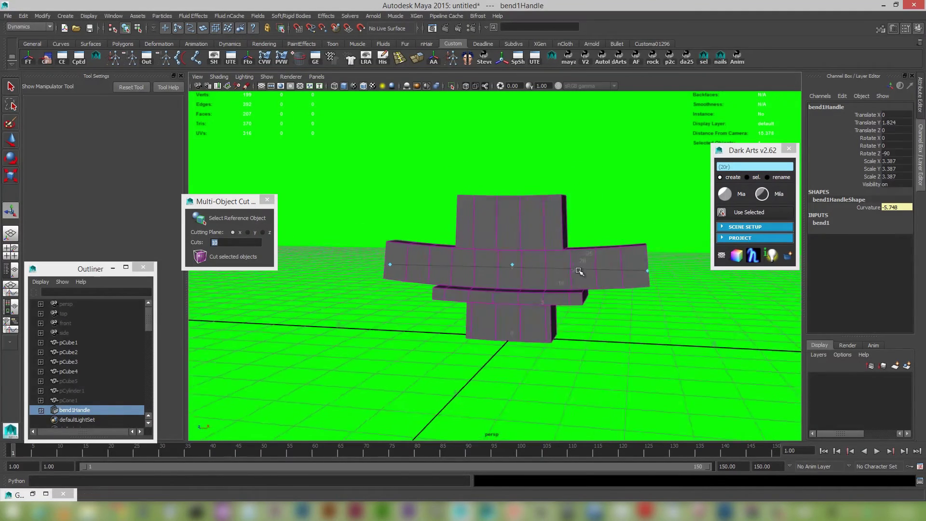
click(262, 86)
alt+right_drag(631, 301, 552, 281)
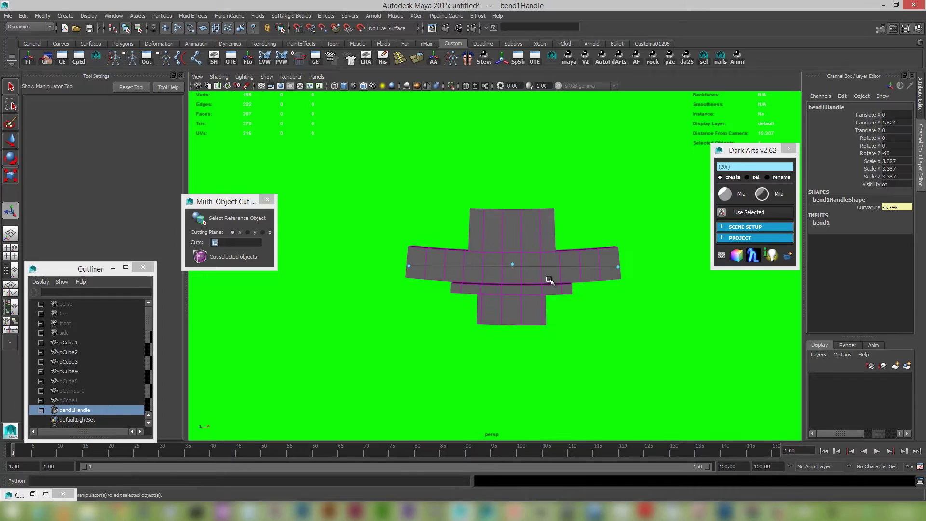
alt+drag(552, 282, 545, 301)
alt+right_drag(533, 308, 541, 320)
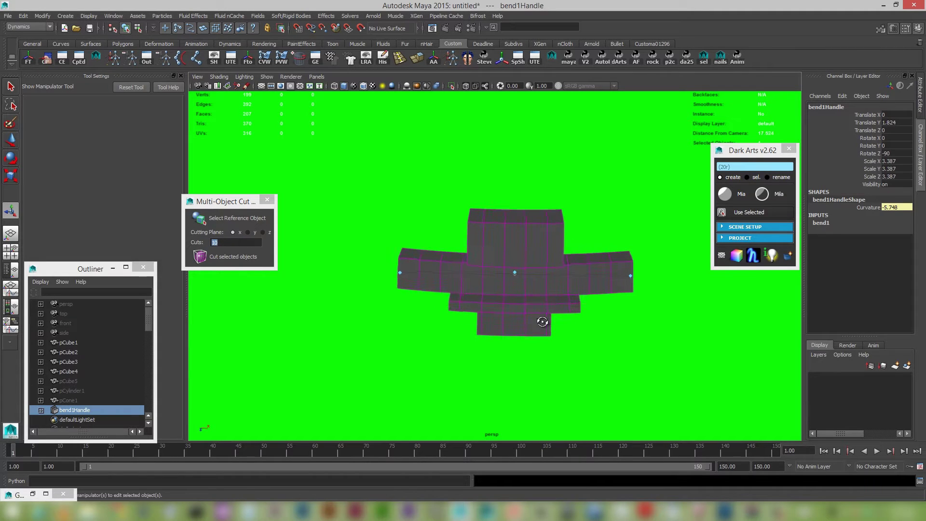
alt+drag(542, 320, 536, 318)
key(F10)
drag(390, 185, 603, 406)
key(Delete)
key(ctrl+z)
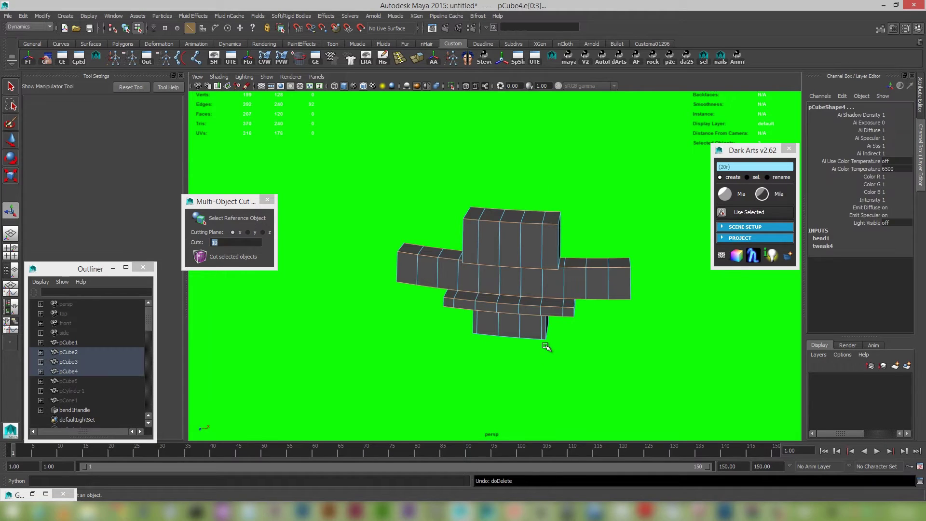
Step: Delete the four bent blocks as whole objects and unhide the cylinder, cube and cone
key(ctrl+z)
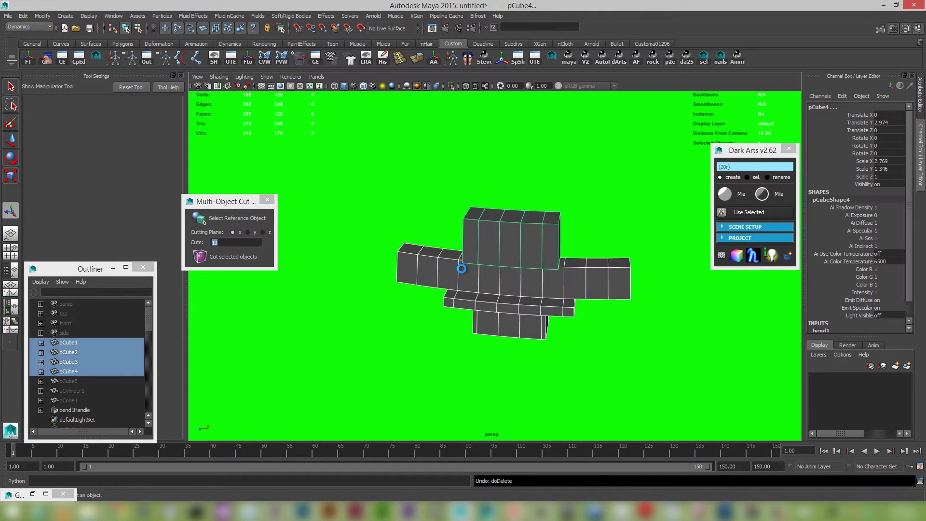
key(Delete)
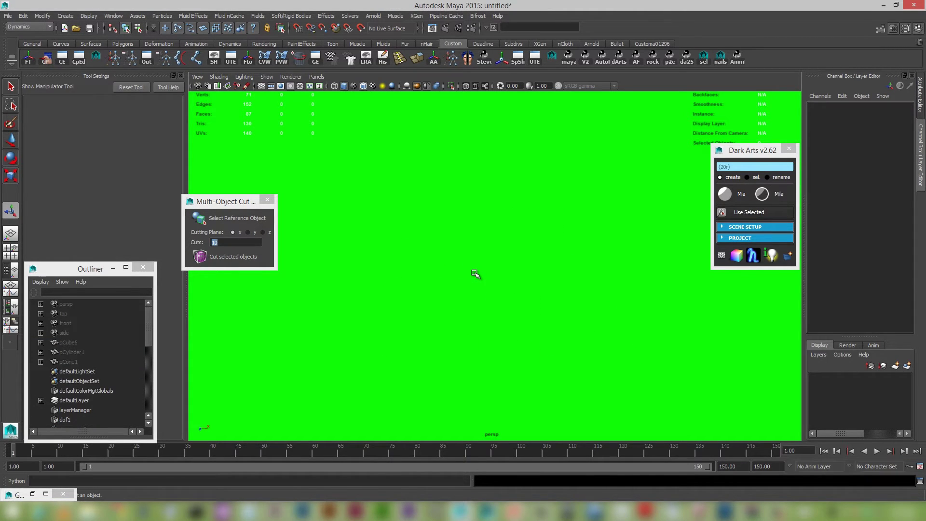
key(ctrl+shift+h)
alt+drag(689, 338, 650, 300)
Step: Cycle the viewport background from green back to light grey and show the grid again
key(alt+b)
key(alt+b)
key(alt+b)
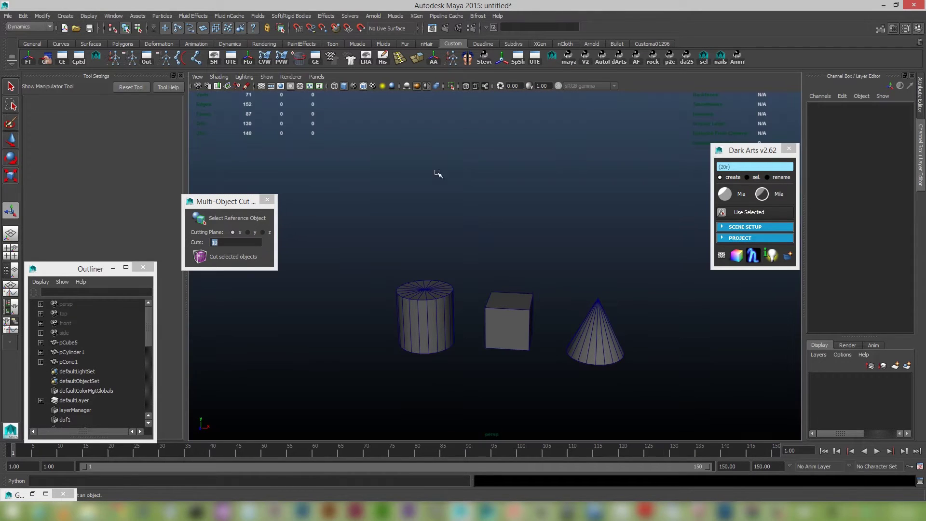
key(alt+b)
click(262, 87)
key(alt+b)
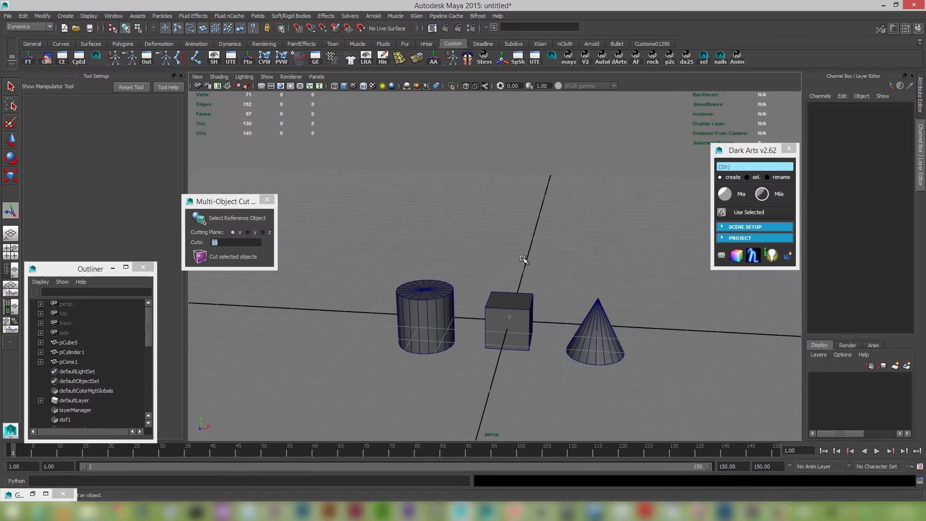
key(alt+b)
Step: Select the cylinder, cube and cone, close the Multi-Object Cut window and detach the Dark Arts Randomisers list as a floating window
alt+drag(524, 264, 521, 252)
drag(380, 258, 646, 356)
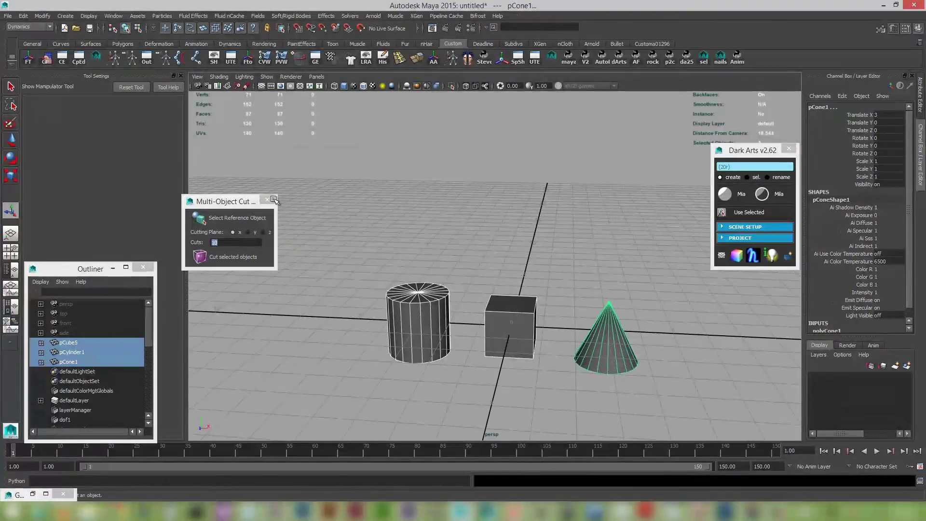
click(267, 199)
click(747, 165)
right_click(747, 165)
mouse_move(786, 206)
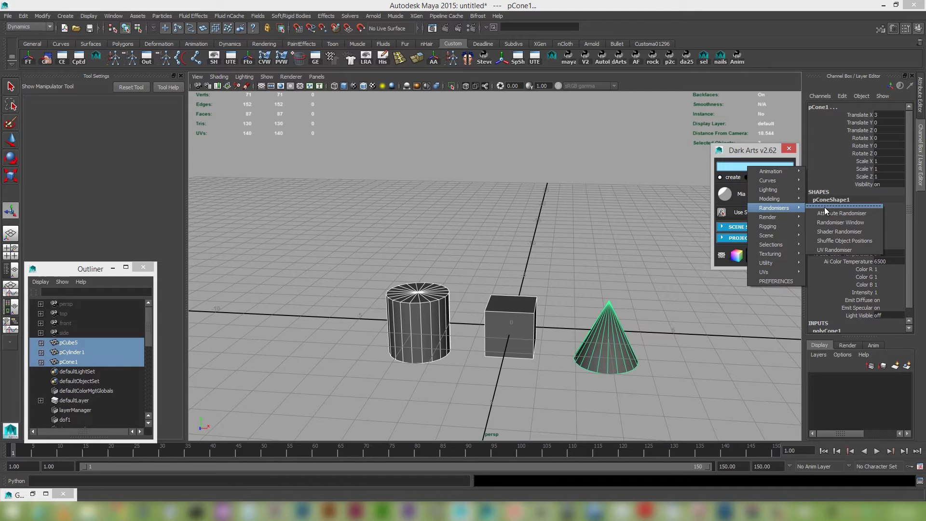
click(841, 206)
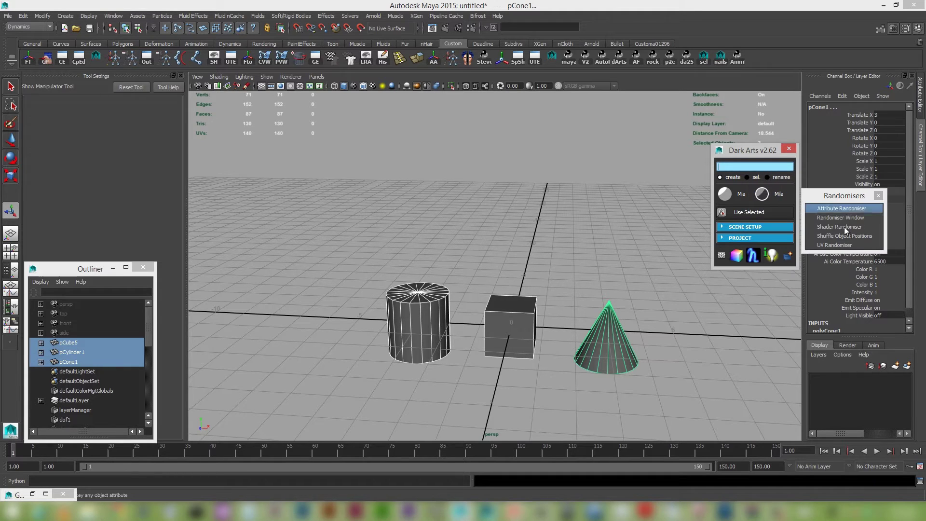
Step: Shuffle the positions of the selected cylinder, cube and cone repeatedly with Shuffle Object Positions
click(853, 236)
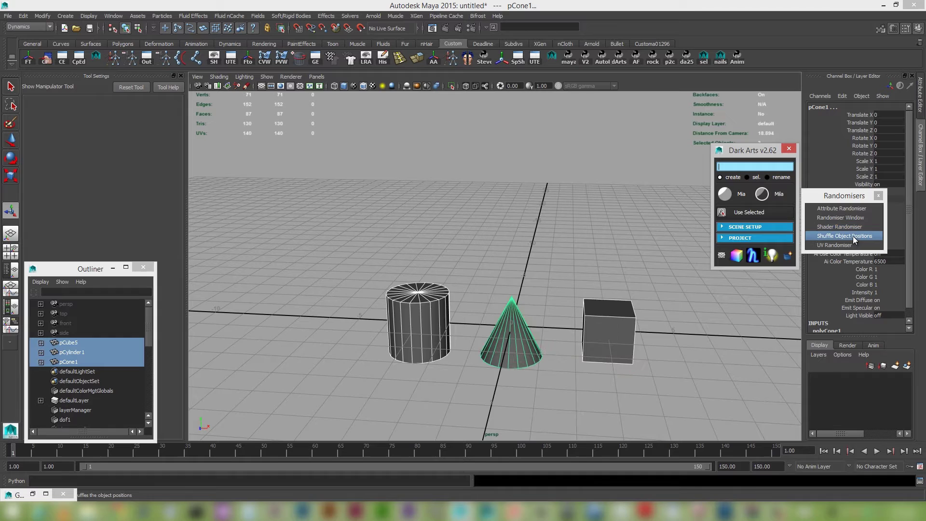
click(853, 236)
click(853, 236)
click(853, 236)
click(853, 236)
click(853, 236)
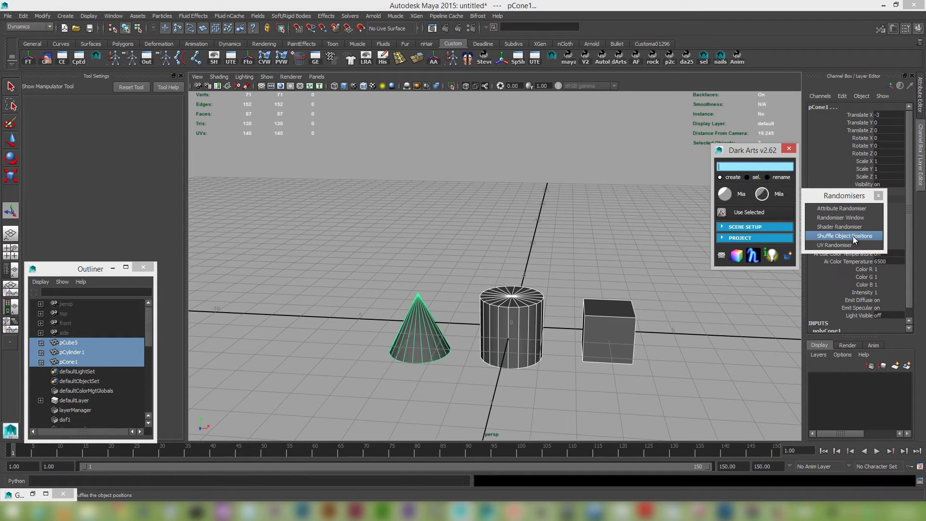
click(853, 236)
click(853, 236)
click(853, 236)
click(853, 235)
click(853, 236)
click(853, 236)
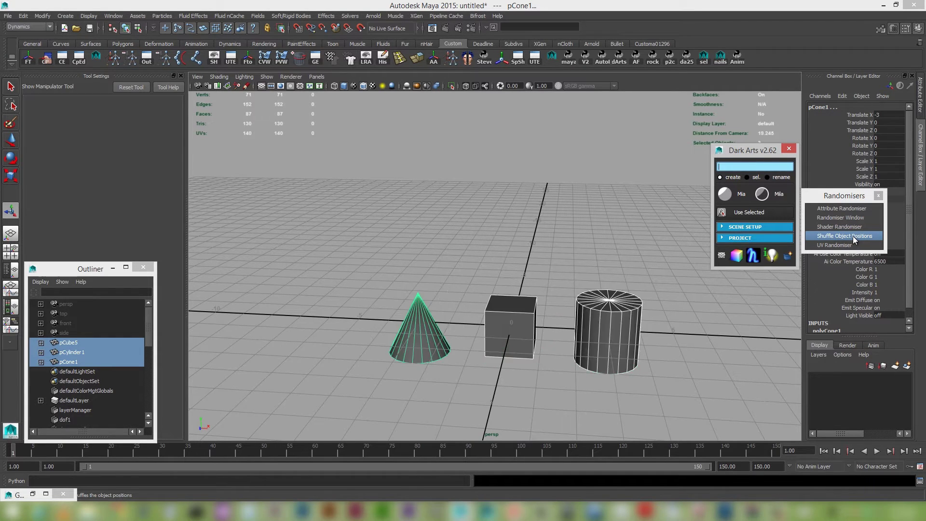
click(854, 236)
click(853, 236)
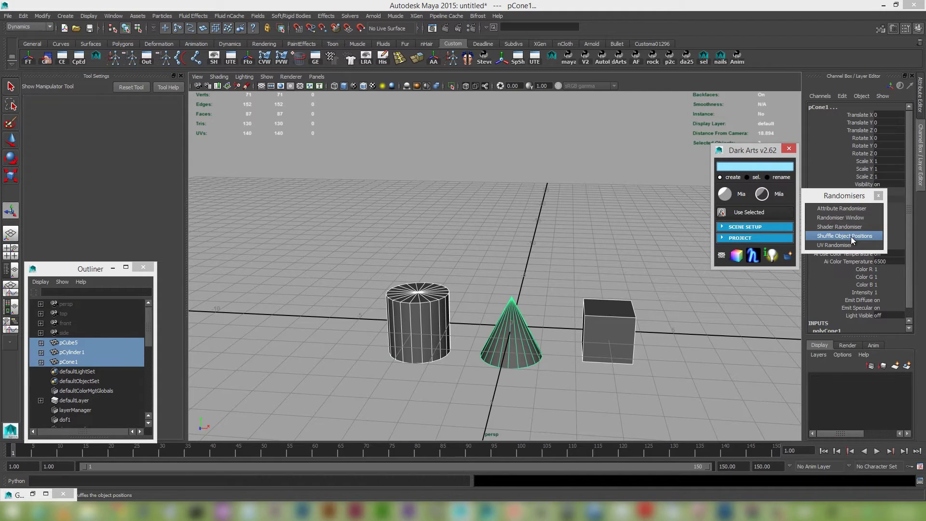
click(851, 236)
click(851, 236)
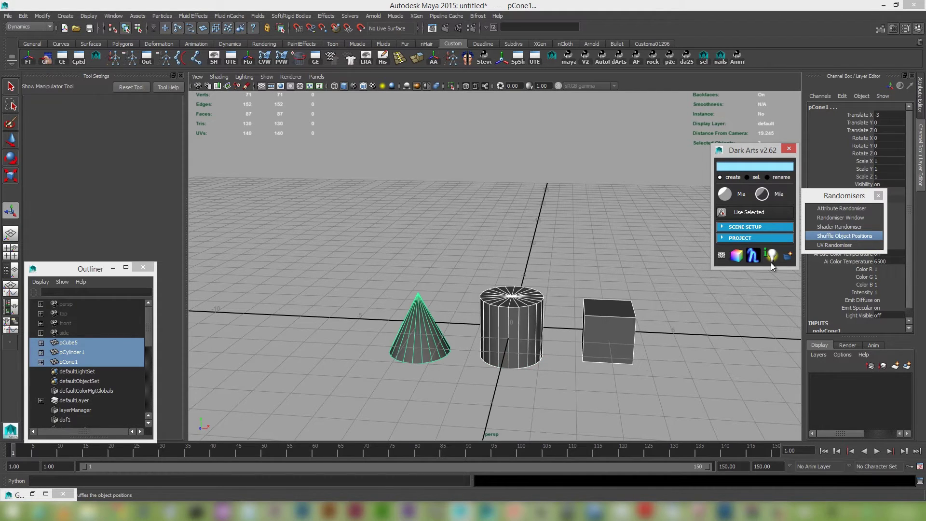
Step: Delete the cylinder and cube, keeping only the cone, and select the cone
alt+drag(603, 338, 517, 330)
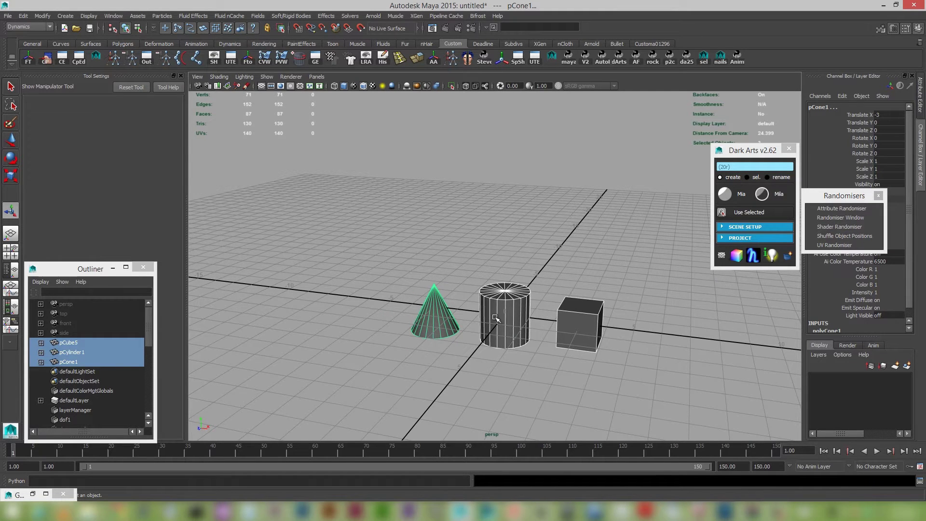
alt+drag(516, 321, 533, 308)
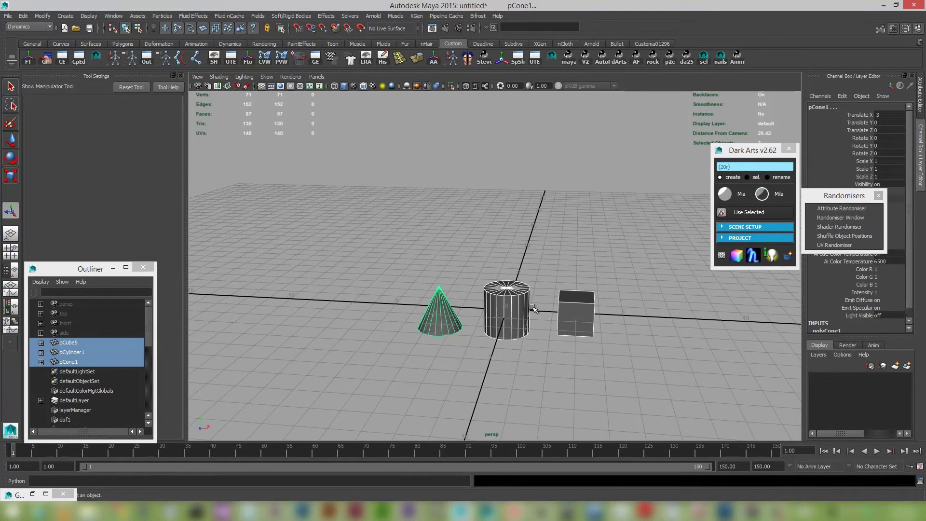
shift+click(439, 316)
key(Delete)
click(437, 319)
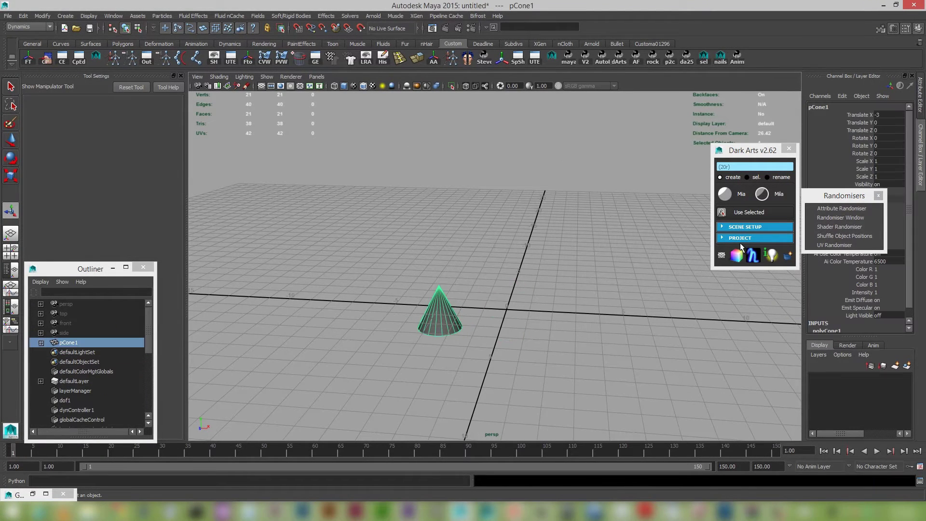
Step: Raise the cone to about 6.56 units in Y, shift it away from the origin and freeze its transformations
double_click(891, 115)
scroll(552, 264, down, 2)
key(w)
drag(449, 253, 496, 145)
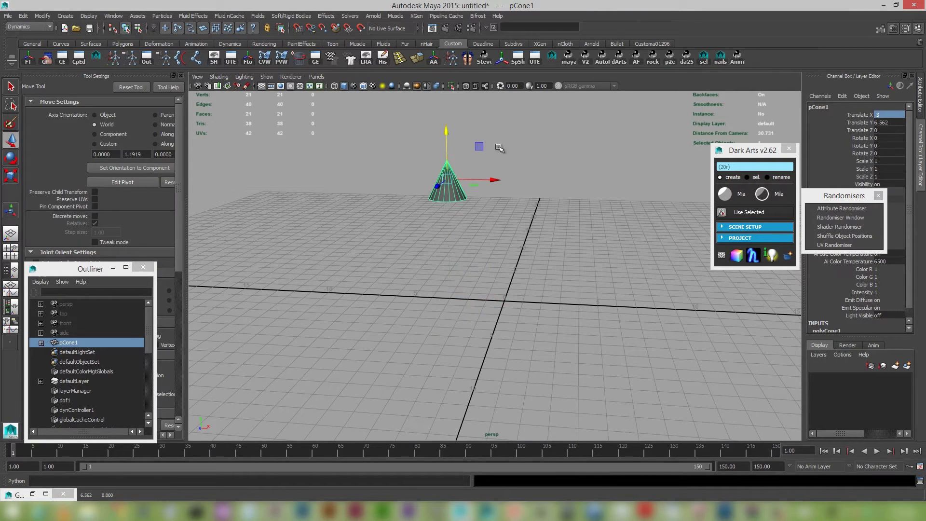
drag(488, 179, 410, 210)
key(g)
alt+drag(470, 216, 473, 290)
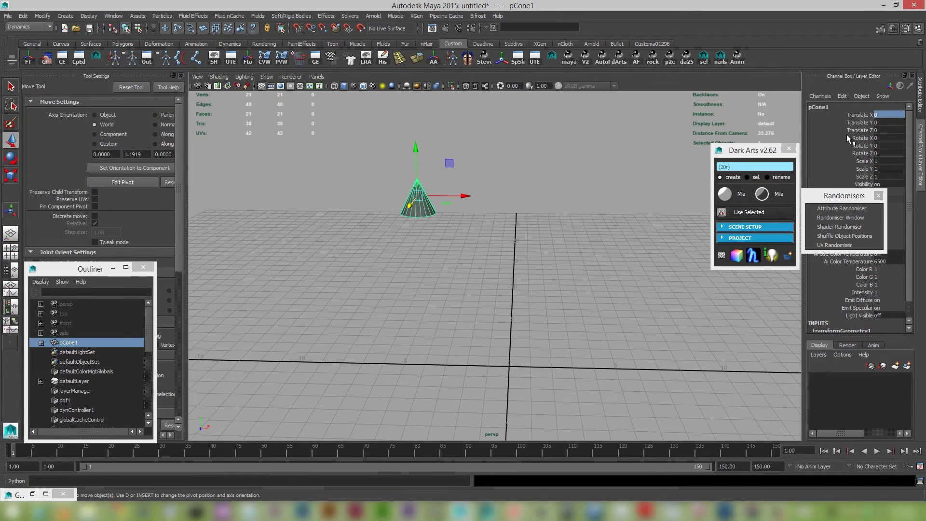
Step: Move the cone farther from the origin across the grid and freeze its transformations again
alt+drag(595, 229, 309, 202)
alt+drag(308, 202, 414, 162)
key(g)
alt+drag(395, 198, 453, 258)
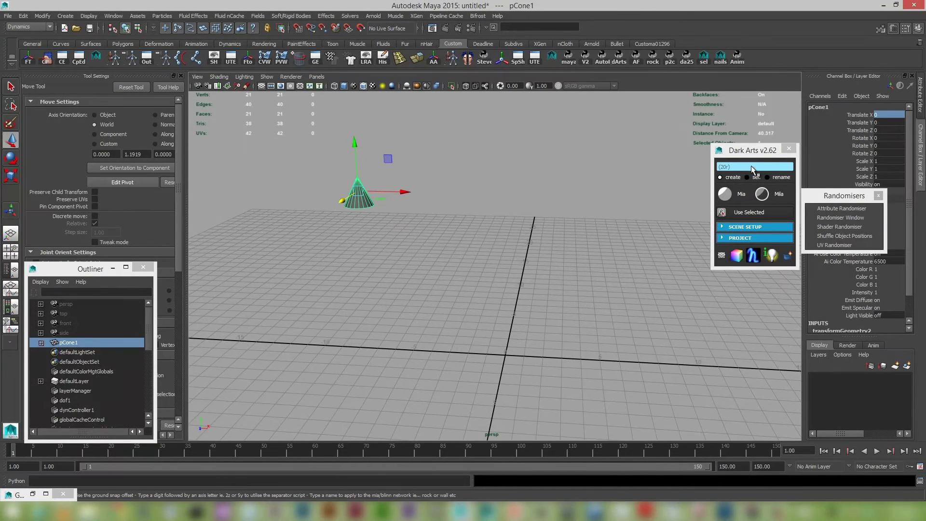
Step: Close the floating Randomisers list and apply the Dark Arts Re-Translate modeling tool to the frozen cone
click(879, 196)
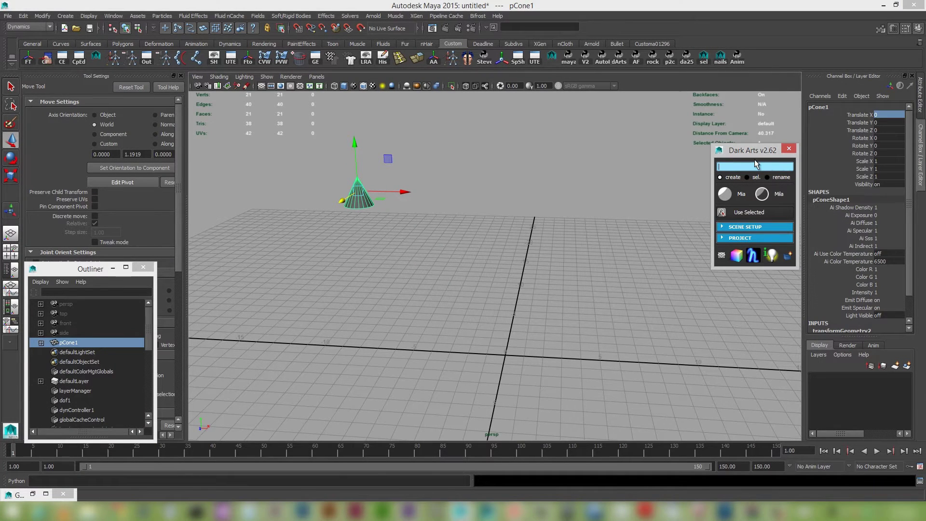
right_click(752, 168)
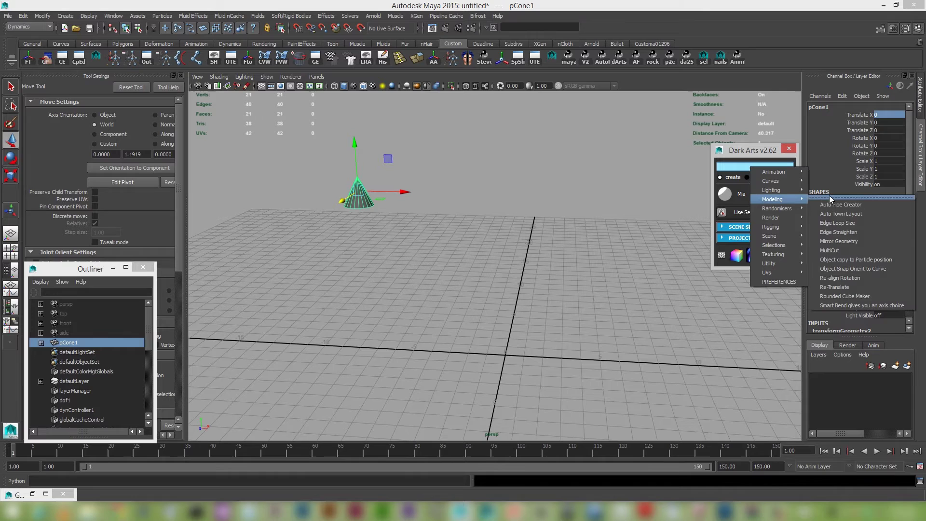
click(851, 287)
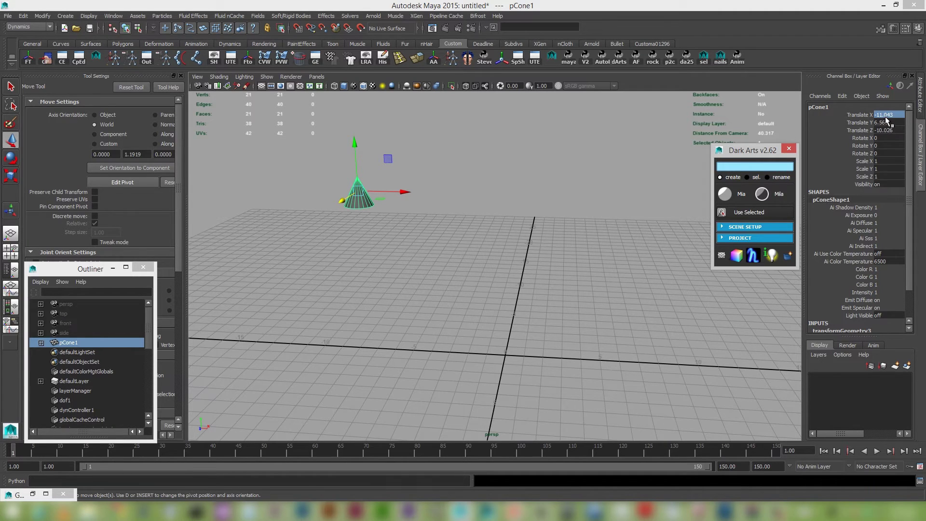
Step: Set the cone's Translate X, Y and Z to 0 to bring it back to the origin
drag(887, 121, 887, 131)
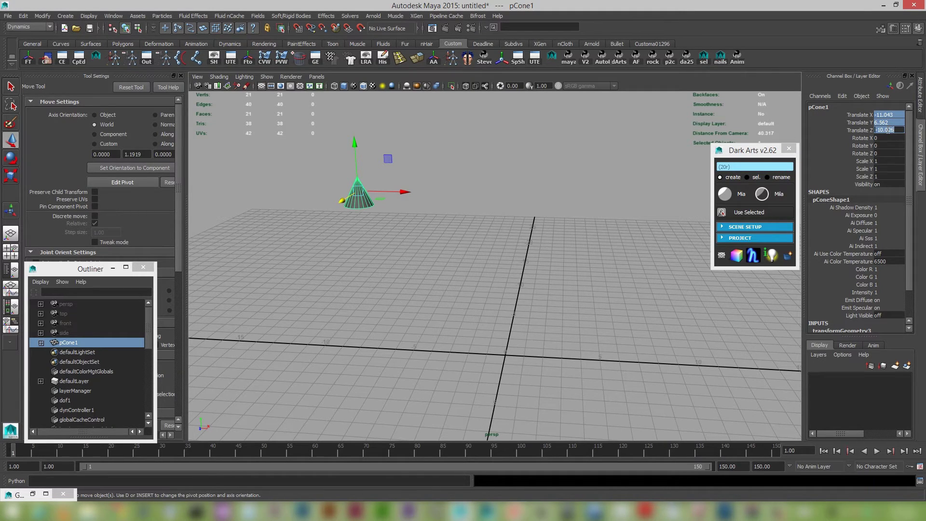
key(Return)
alt+drag(590, 275, 533, 293)
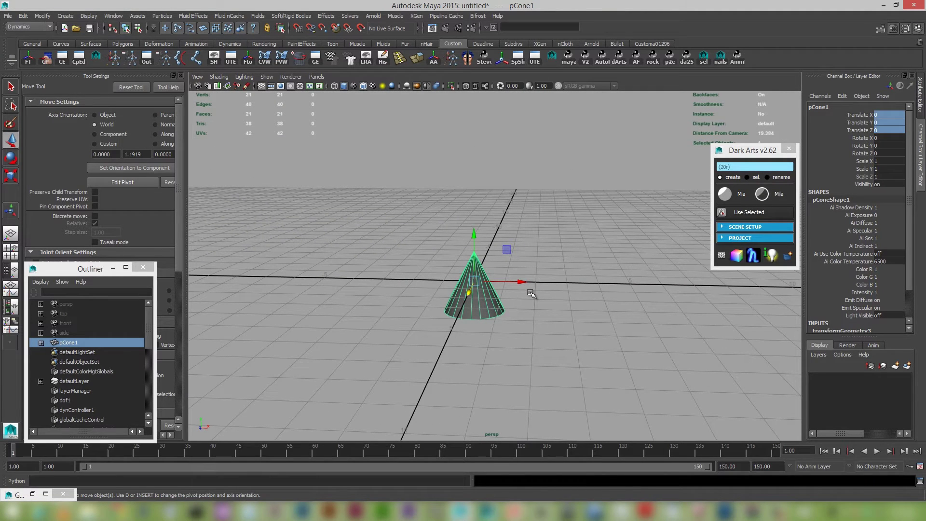
alt+drag(572, 335, 486, 295)
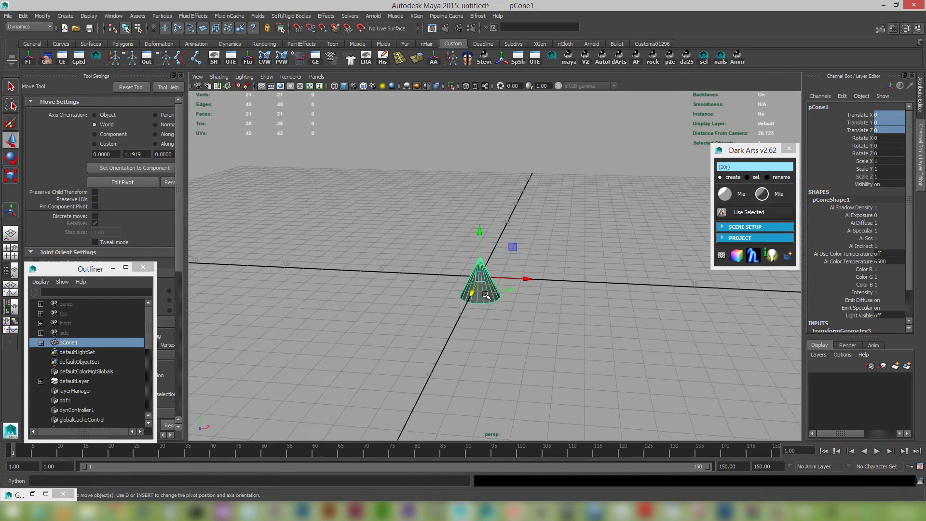
Step: Duplicate the cone in place until there are 16 overlapping cones at the origin
key(ctrl+d)
key(ctrl+d)
key(ctrl+d)
key(ctrl+d)
key(ctrl+d)
key(ctrl+d)
key(ctrl+d)
key(ctrl+d)
key(ctrl+d)
key(ctrl+d)
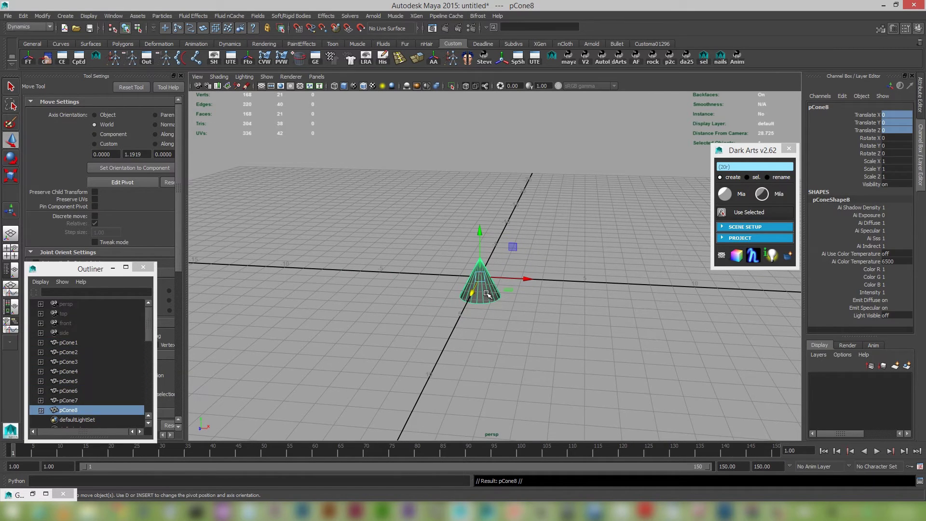
key(ctrl+d)
Step: Select all 16 overlapping cones at the origin and check the selection in the Outliner
scroll(490, 287, down, 4)
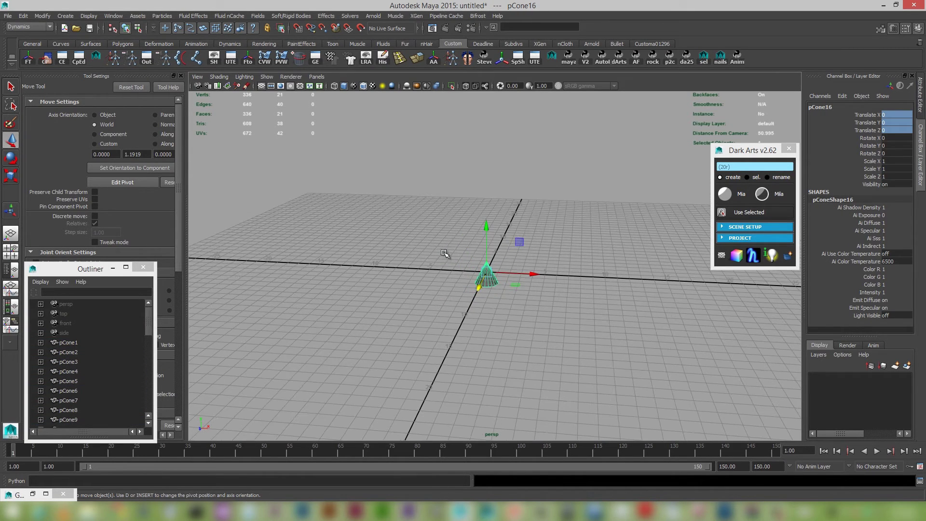
drag(442, 250, 533, 291)
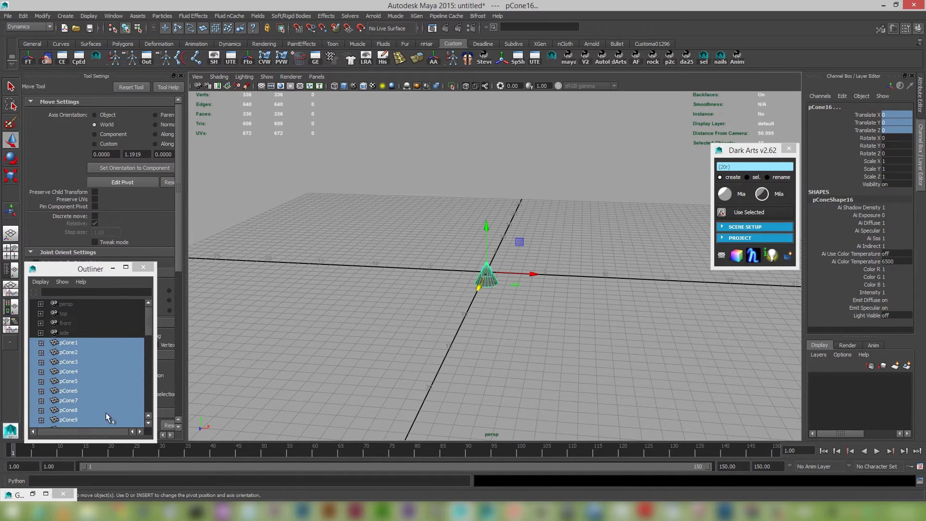
scroll(96, 407, down, 3)
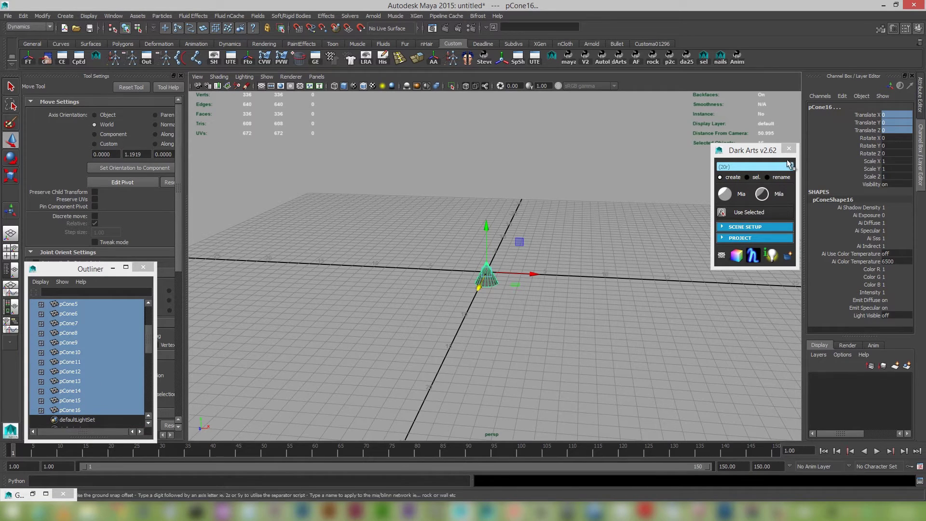
Step: Try the Dark Arts separator value 1x to space the cones 1 unit apart along X, and undo it
click(770, 167)
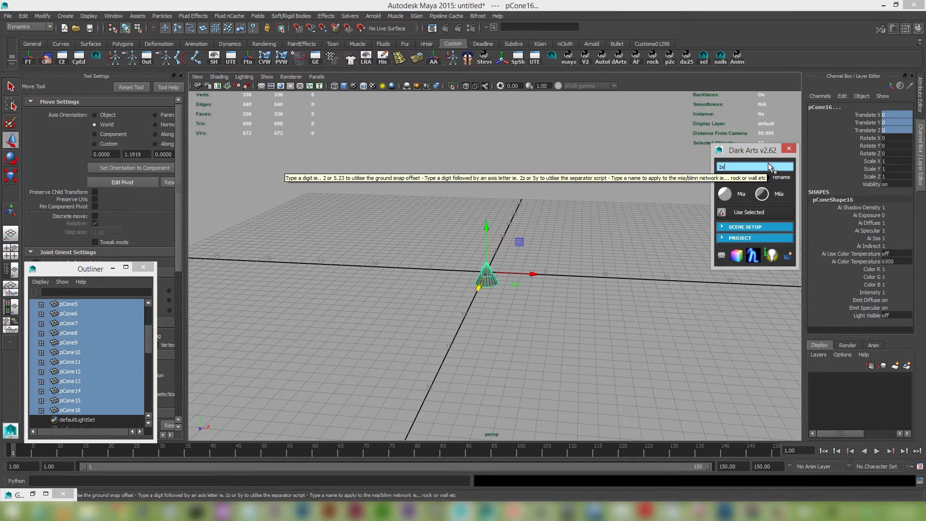
key(Return)
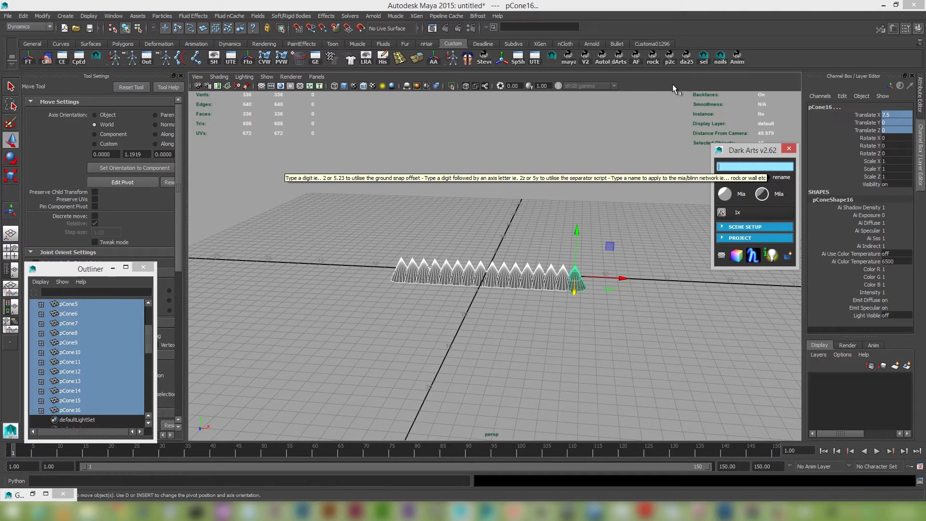
key(ctrl+z)
Step: Try the separator value 2y to stack the cones 2 units apart along Y, and undo it
click(745, 167)
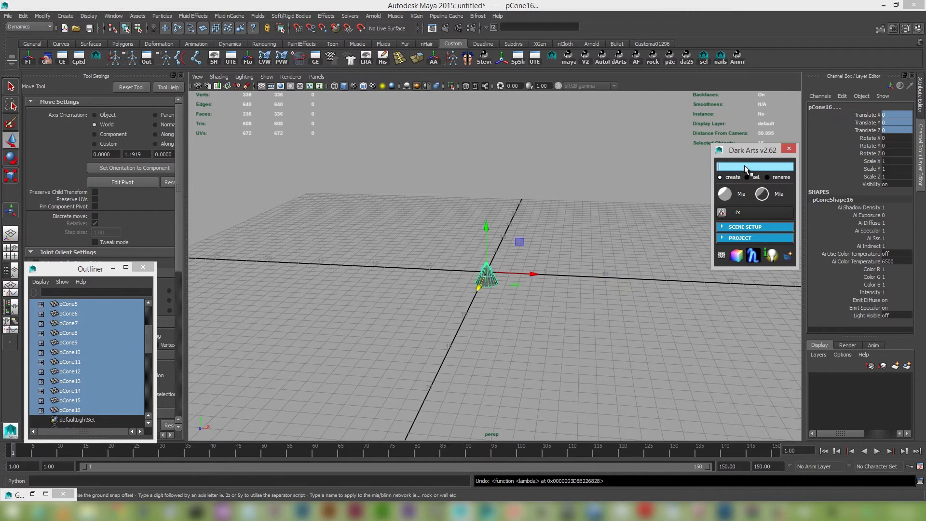
text(2y)
key(Return)
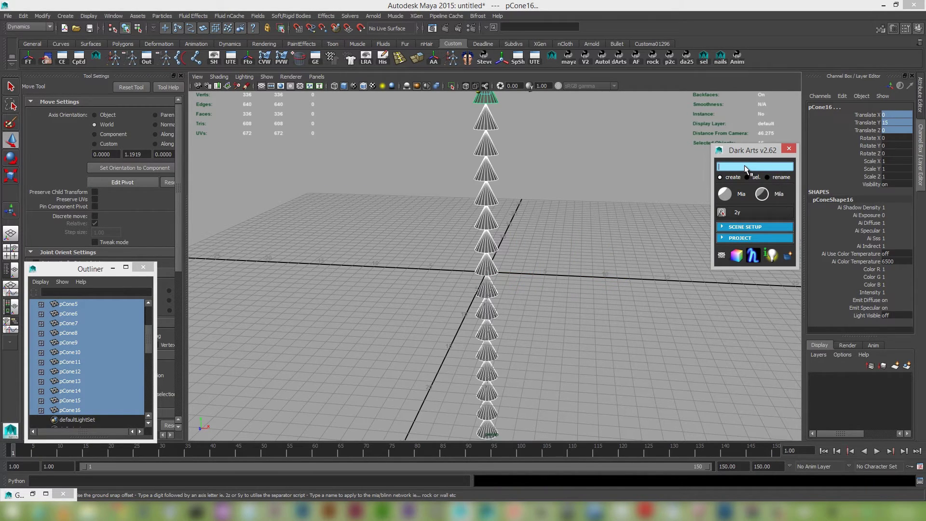
alt+right_drag(550, 335, 456, 266)
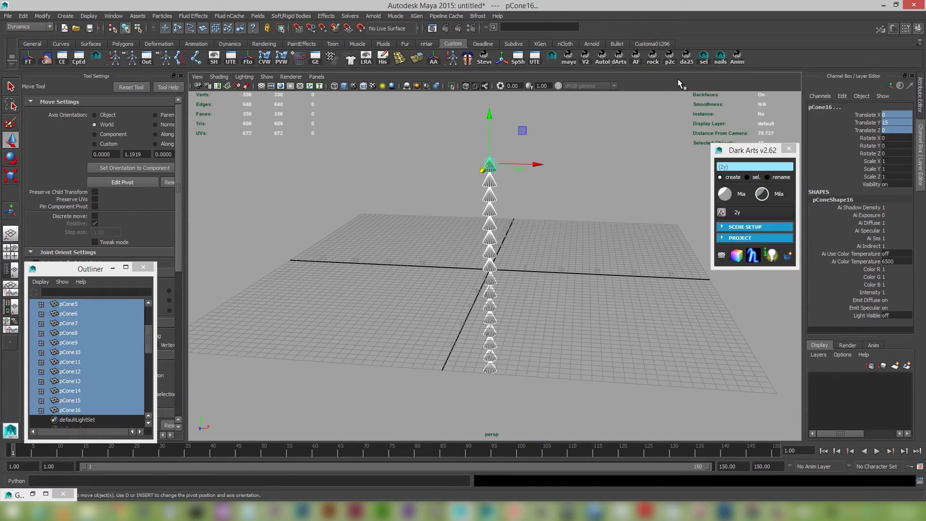
key(ctrl+z)
Step: Arrange the selected cones in a ring of radius 10 around the origin with the separator value 10r
alt+right_drag(369, 207, 558, 341)
alt+drag(558, 341, 536, 337)
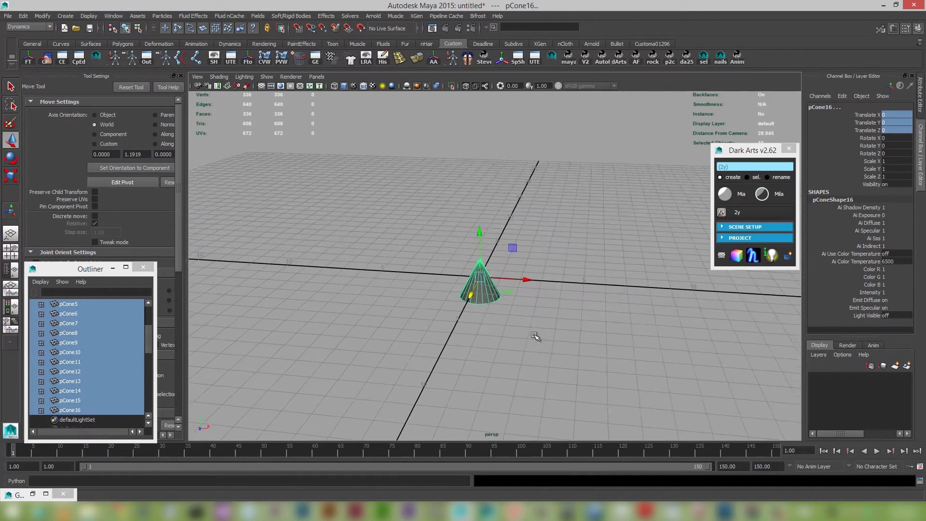
alt+right_drag(535, 337, 596, 353)
alt+drag(579, 355, 593, 362)
alt+middle_drag(556, 330, 560, 323)
alt+drag(560, 324, 628, 304)
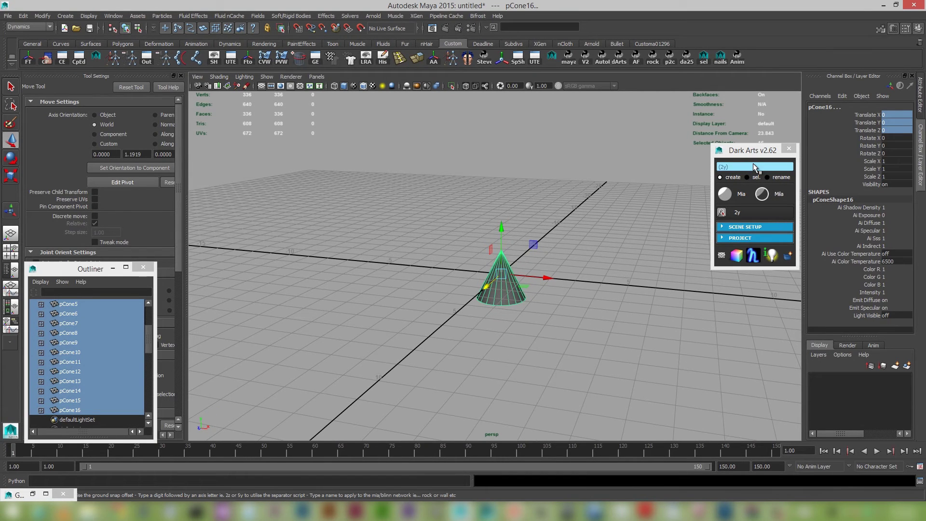
alt+drag(661, 264, 647, 264)
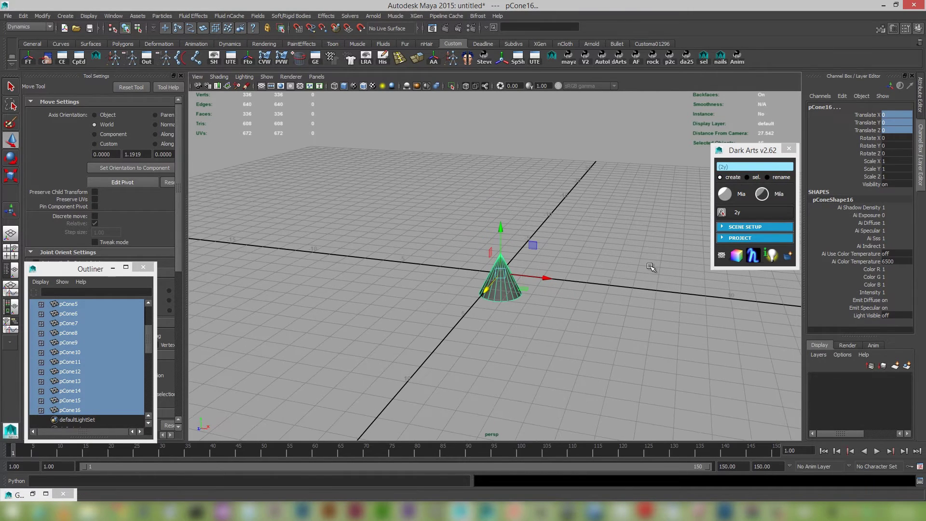
click(747, 167)
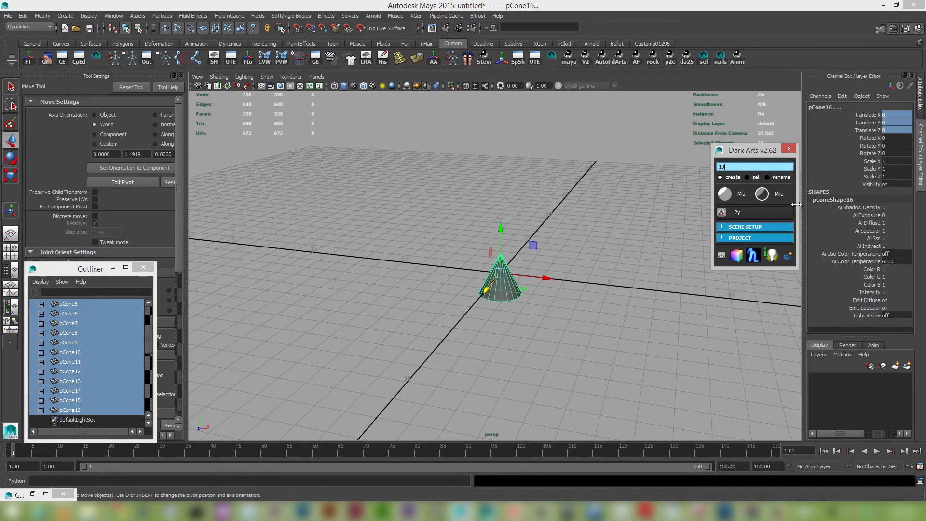
text(10r)
key(Return)
Step: Examine the ring of cones around the origin from several angles and distances
alt+right_drag(579, 271, 537, 263)
alt+drag(538, 262, 517, 242)
alt+right_drag(517, 241, 529, 286)
alt+drag(529, 286, 541, 255)
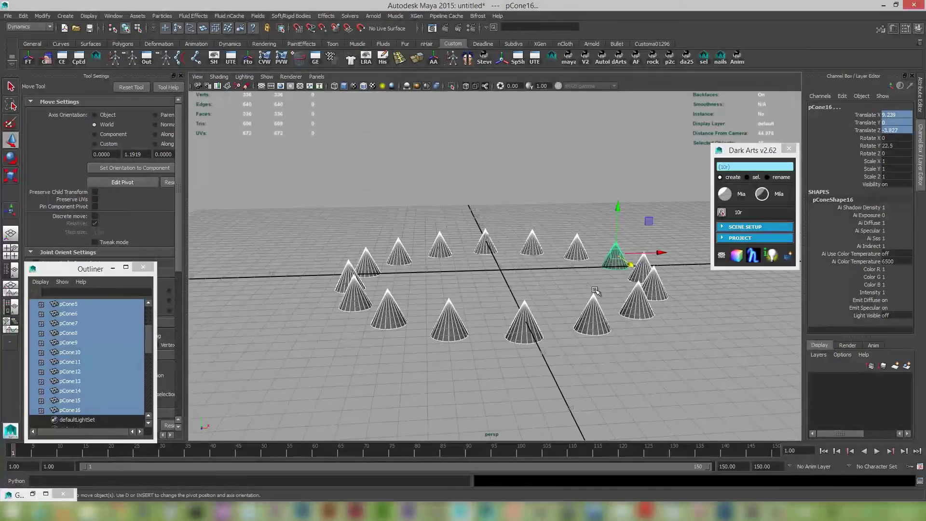
alt+right_drag(600, 297, 507, 255)
alt+drag(442, 231, 424, 267)
alt+right_drag(424, 267, 522, 314)
scroll(512, 276, down, 3)
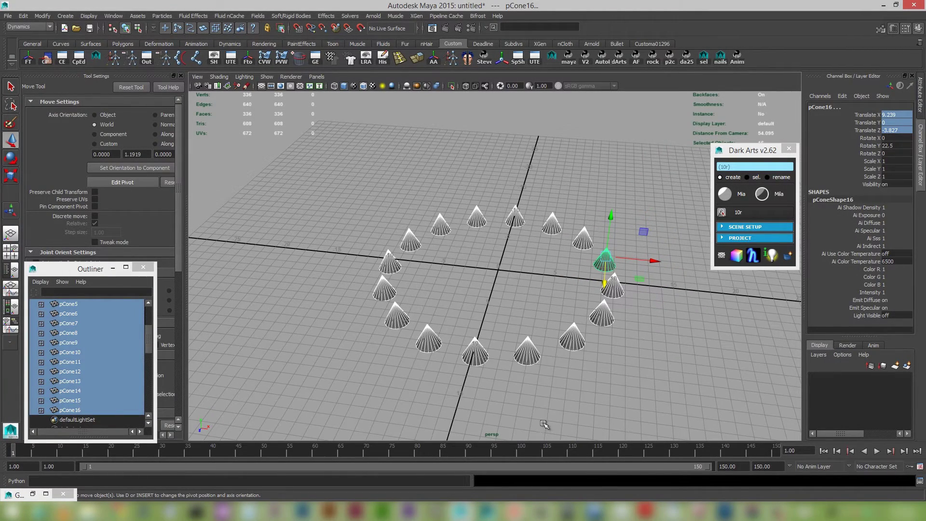
Step: Delete the ring of cones, create a polygon cube at the origin and stretch it along the X axis
key(Delete)
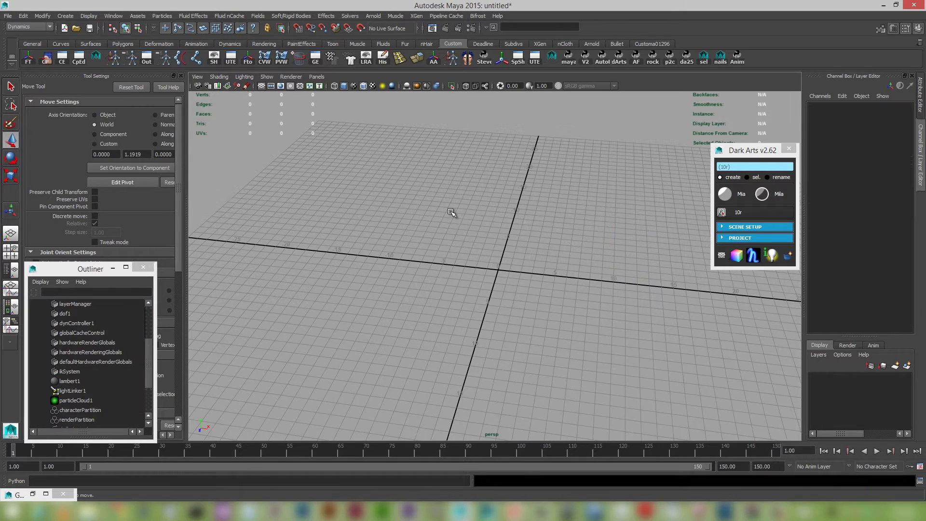
shift+right_drag(500, 255, 500, 275)
key(r)
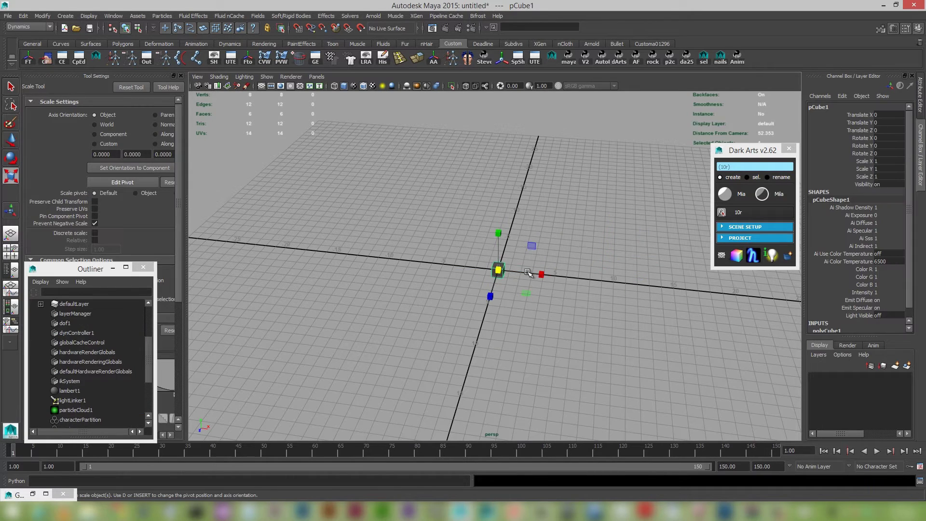
mouse_move(542, 276)
mouse_down()
mouse_move(600, 276)
mouse_move(550, 266)
mouse_up()
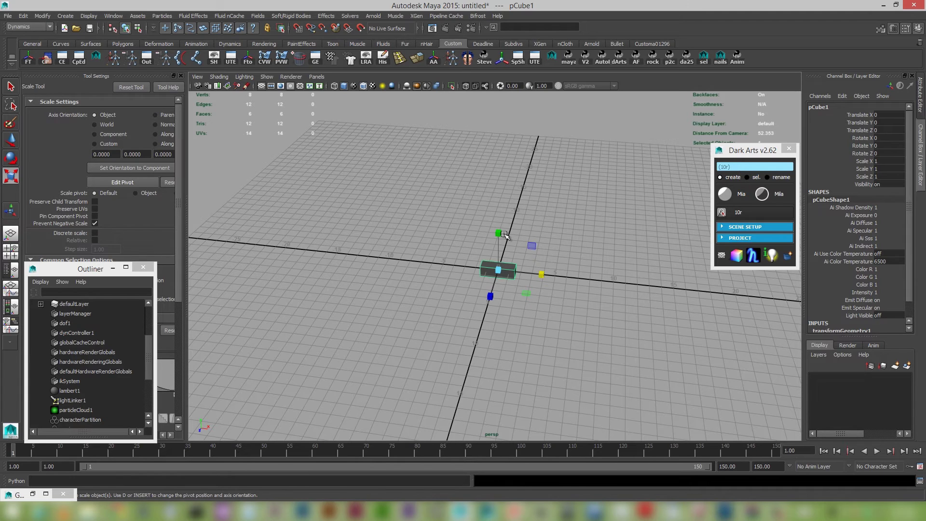
Step: Duplicate the stretched cube in place until there are 19 cubes, and select them all
key(ctrl+d)
key(ctrl+d)
key(ctrl+d)
key(ctrl+d)
key(ctrl+d)
key(ctrl+d)
key(ctrl+d)
key(ctrl+d)
key(ctrl+d)
key(ctrl+d)
key(ctrl+d)
key(ctrl+d)
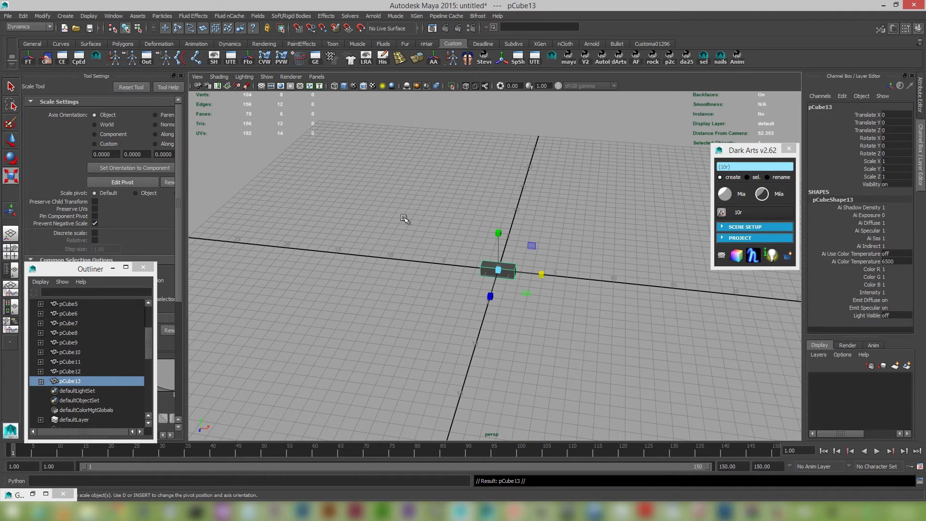
scroll(115, 307, up, 3)
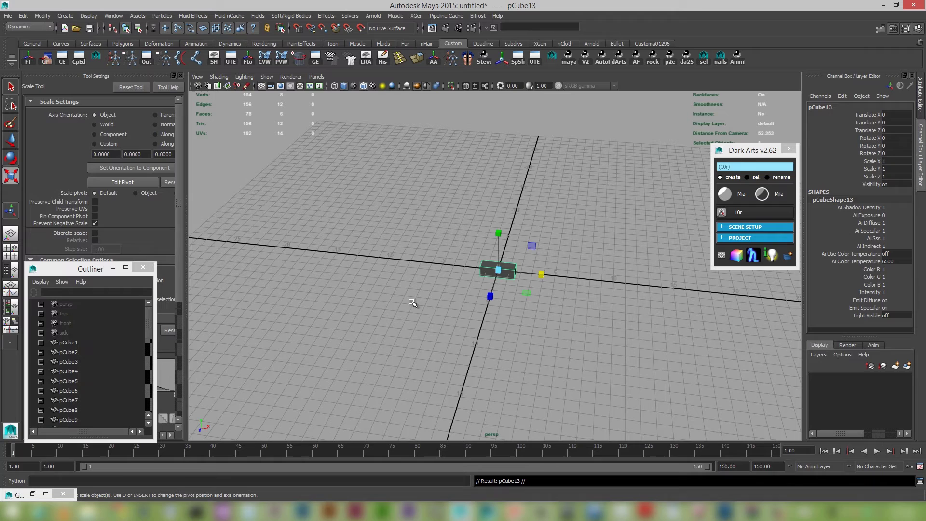
key(ctrl+d)
key(ctrl+d)
shift+click(76, 346)
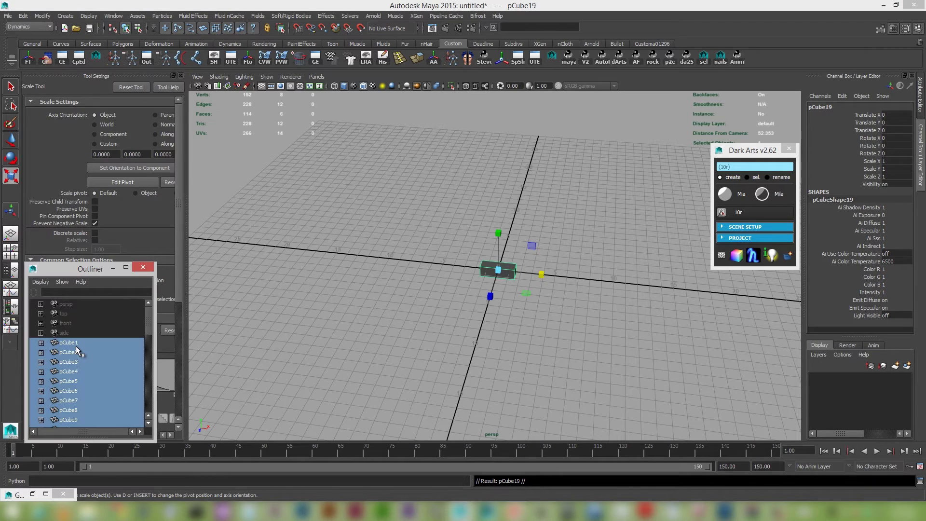
Step: Arrange the selected cubes in a ring of radius 10 around the origin with the Dark Arts separator value 10r
click(732, 167)
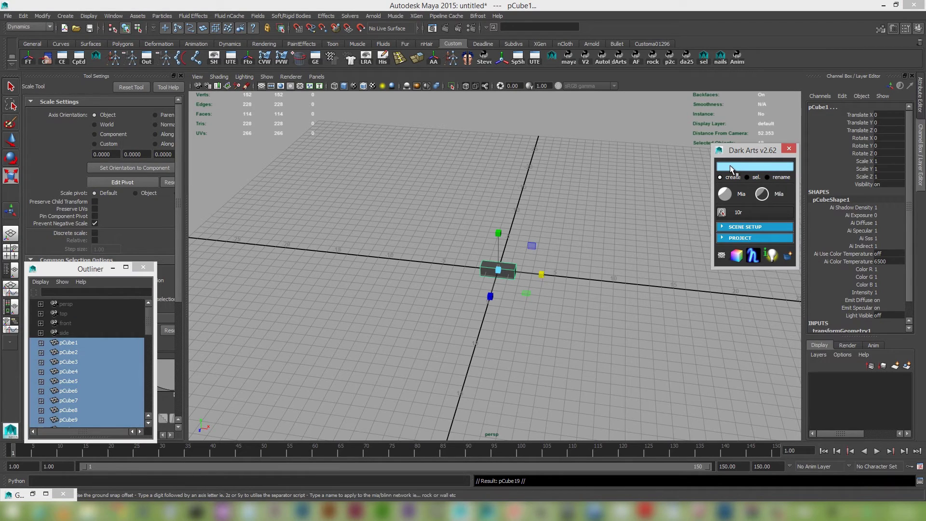
text(10r)
key(Return)
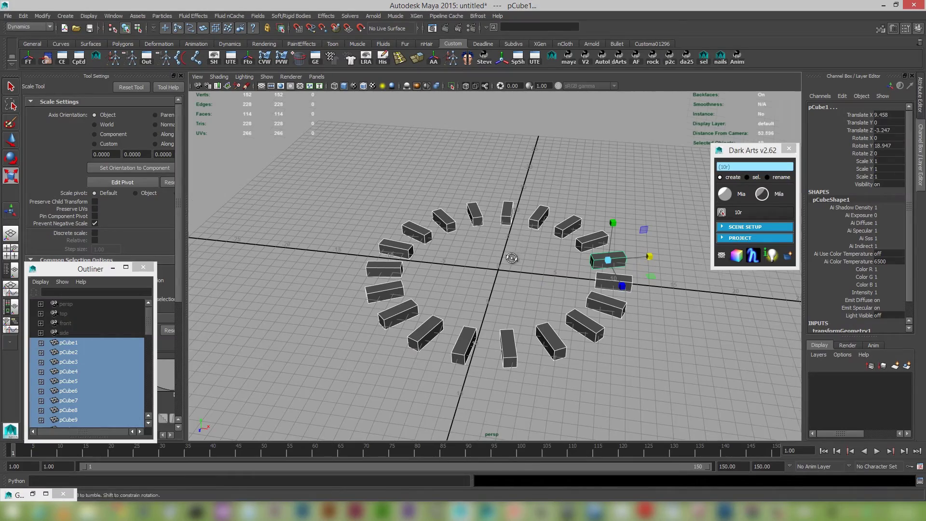
alt+drag(630, 207, 652, 385)
Step: Delete the ring of cubes and open the Dark Arts Animation Drift tool
click(573, 330)
key(Delete)
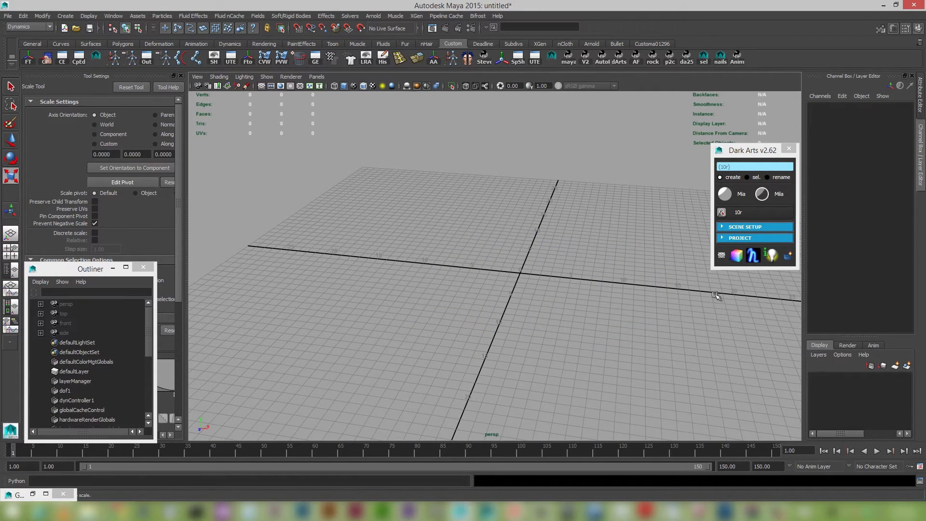
right_click(768, 170)
mouse_move(786, 177)
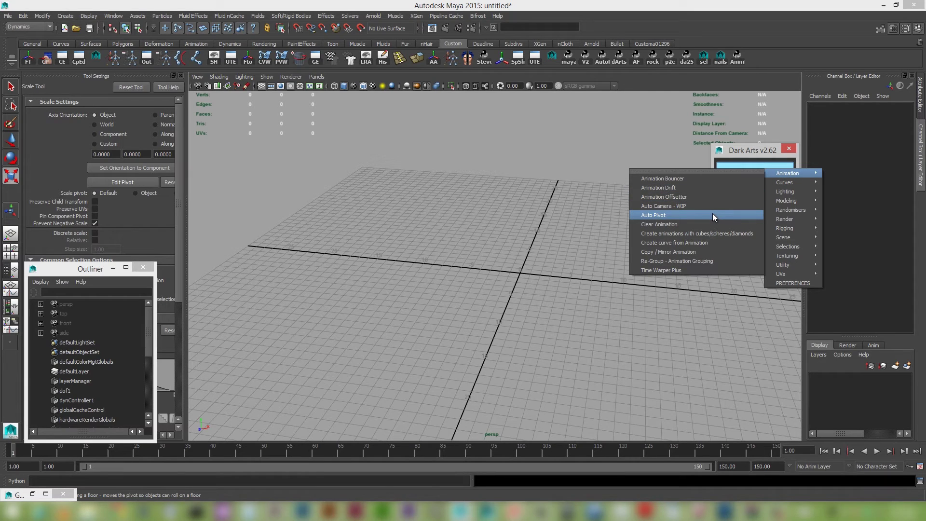
click(682, 188)
alt+right_drag(552, 301, 599, 294)
alt+drag(533, 259, 515, 301)
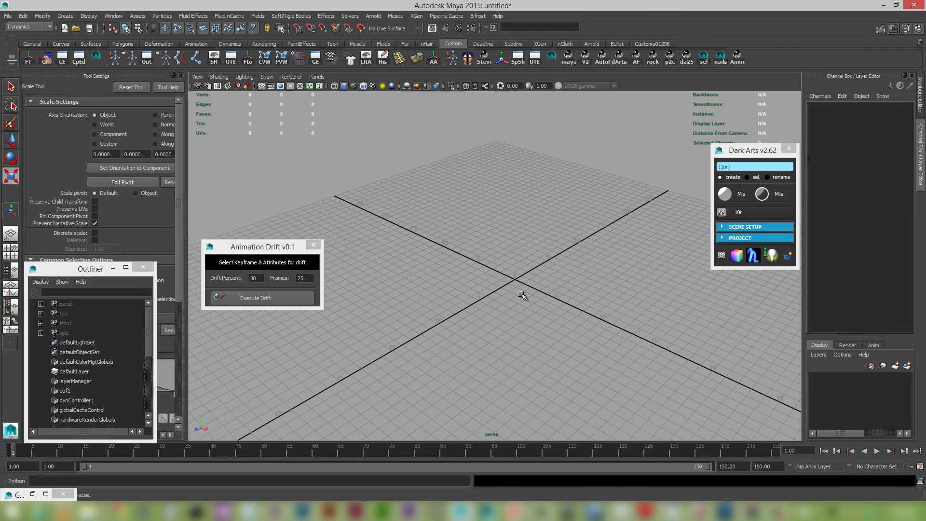
Step: Create a polygon cube at the origin and set a keyframe on all its channels at frame 1
shift+right_drag(522, 295, 531, 313)
key(w)
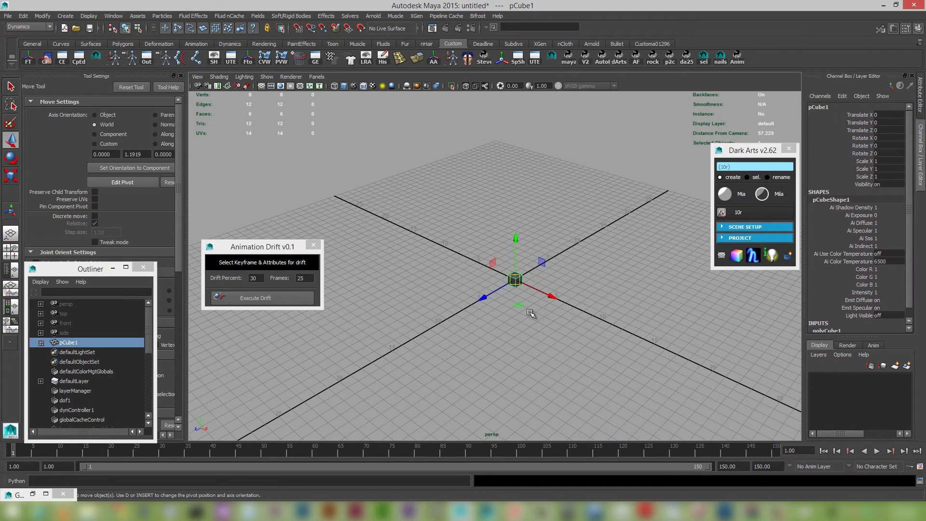
mouse_move(493, 276)
alt+mouse_down()
mouse_move(574, 347)
mouse_move(505, 273)
alt+mouse_up()
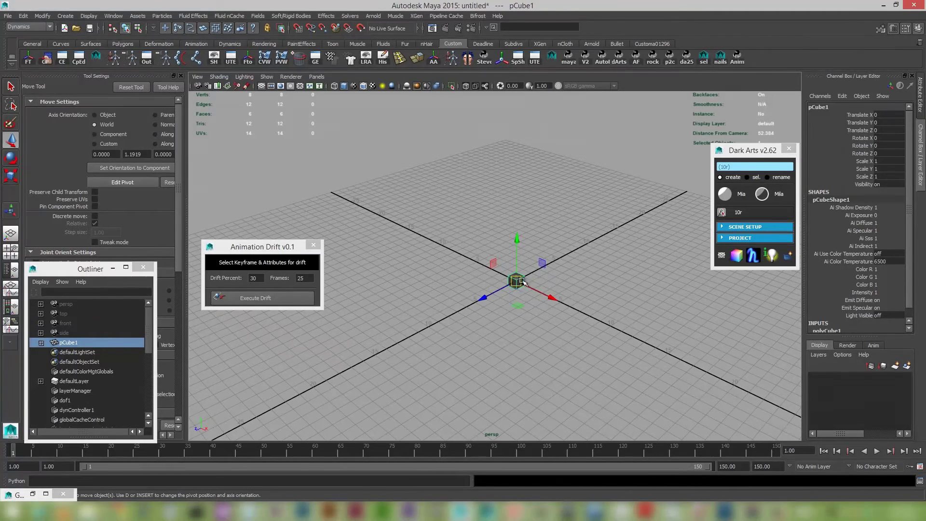
key(s)
key(s)
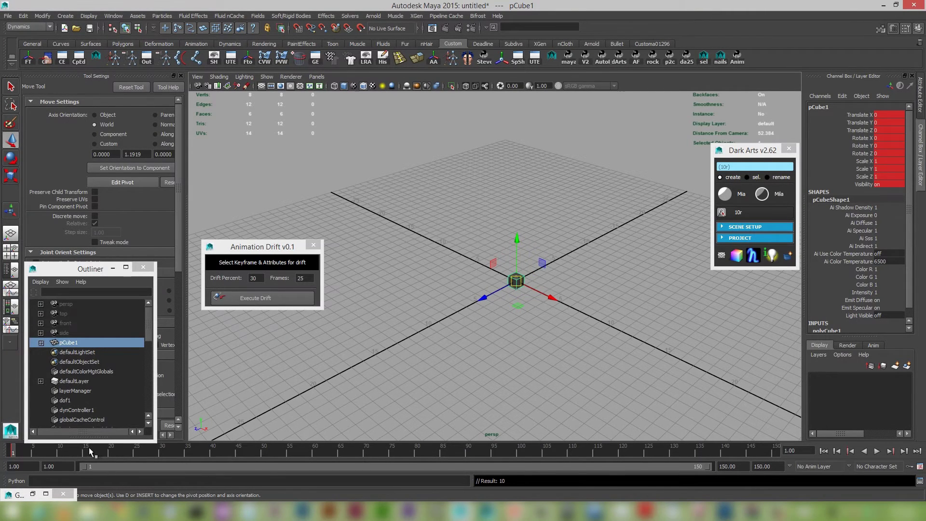
Step: At frame 10, move the cube to about 11.5 in Y and 18.7 in Z and key its channels
click(58, 450)
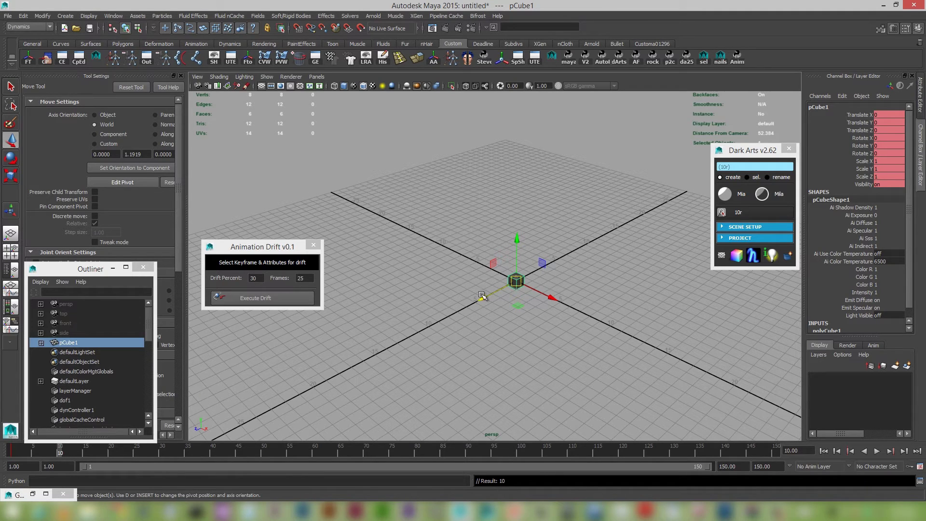
drag(482, 297, 347, 363)
drag(395, 301, 394, 193)
alt+drag(460, 296, 314, 255)
drag(353, 215, 350, 183)
key(s)
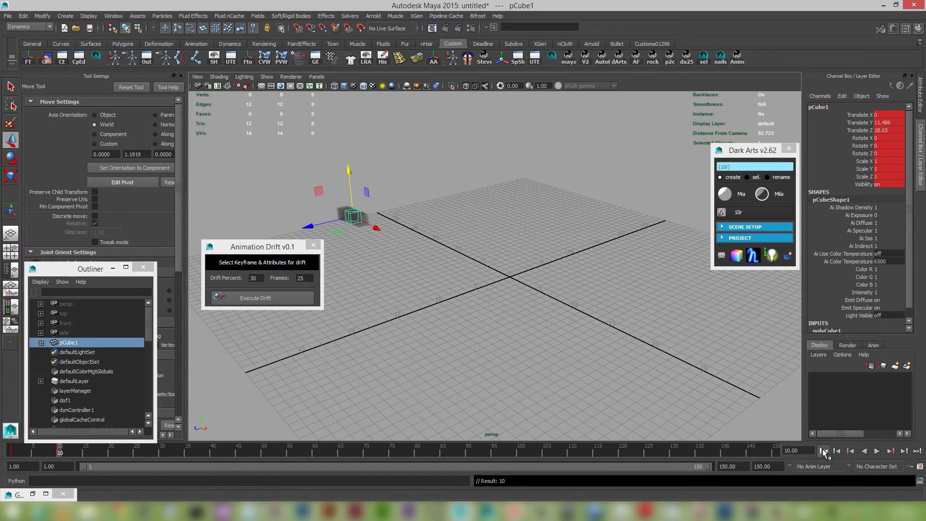
Step: Play the cube's animation from the first frame twice and examine its motion and end position
click(824, 450)
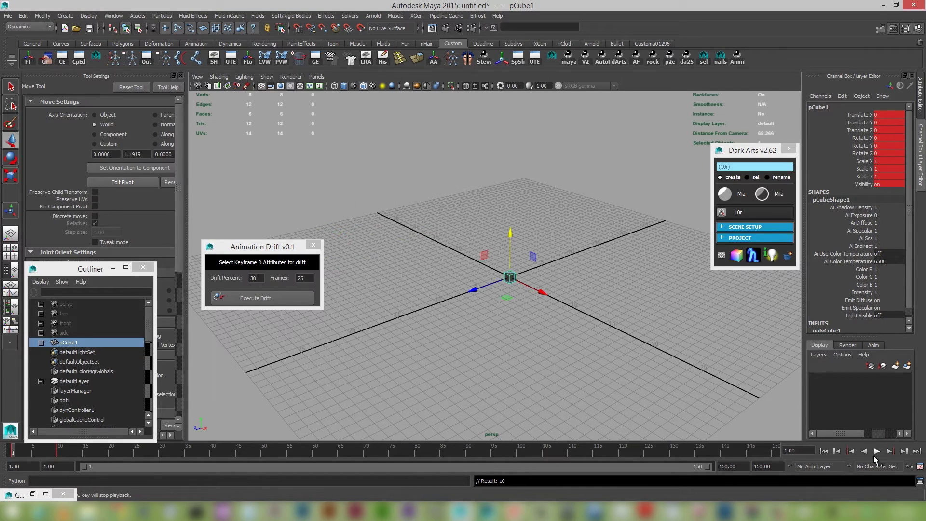
click(877, 452)
click(877, 451)
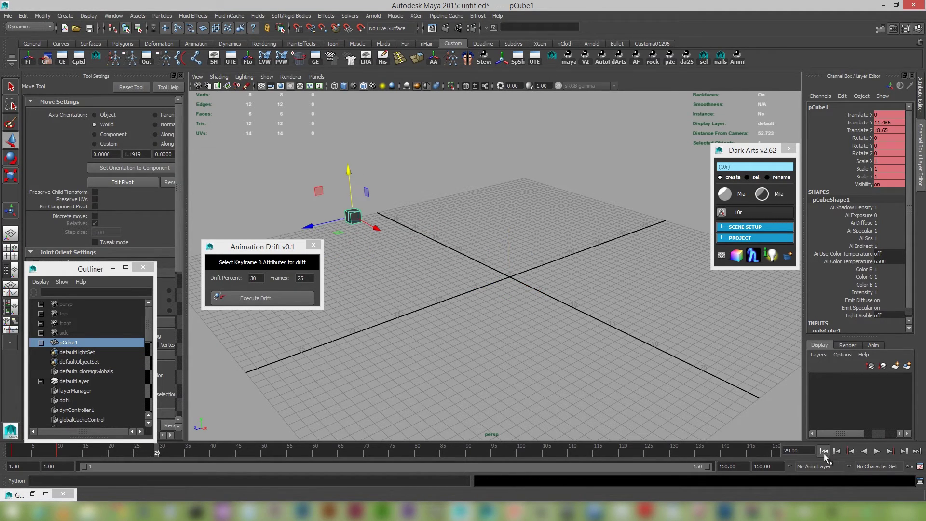
click(824, 451)
click(880, 452)
click(880, 452)
alt+right_drag(538, 343, 492, 321)
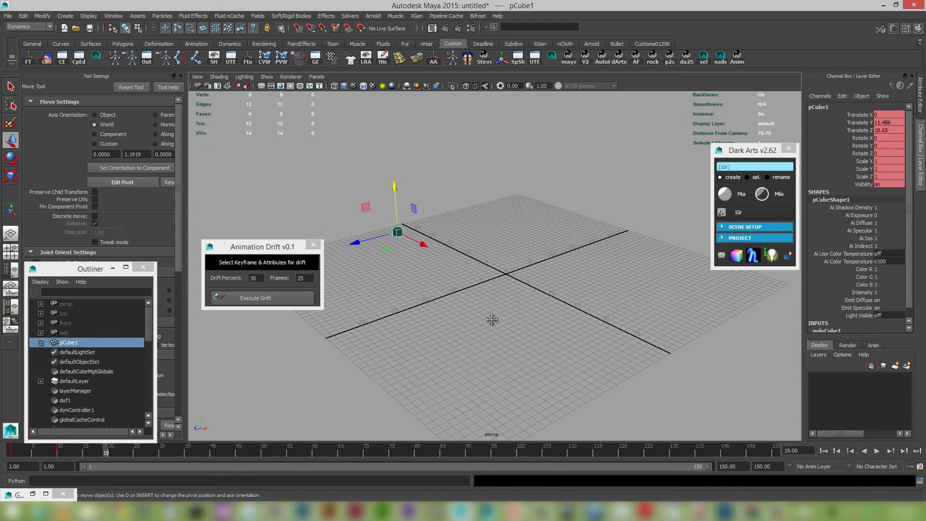
alt+middle_drag(492, 320, 533, 331)
alt+right_drag(494, 321, 560, 372)
alt+middle_drag(560, 372, 653, 377)
alt+right_drag(633, 363, 628, 360)
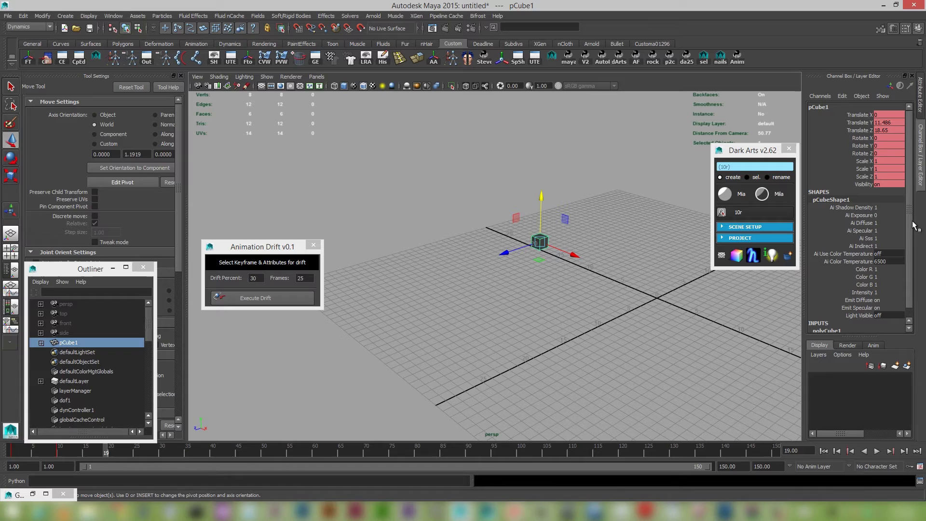
Step: Select the cube's Translate X, Y and Z channels and make all its keys' tangents linear in the Graph Editor
drag(867, 115, 867, 135)
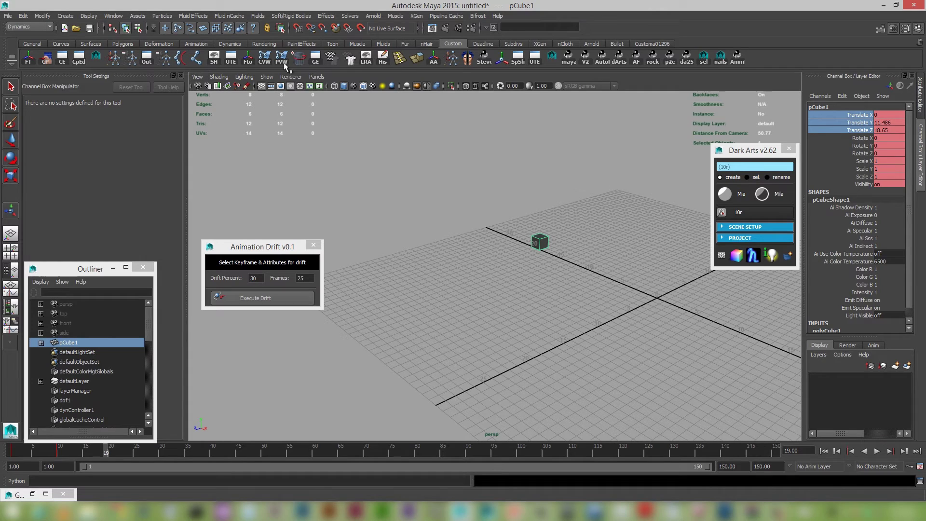
click(316, 57)
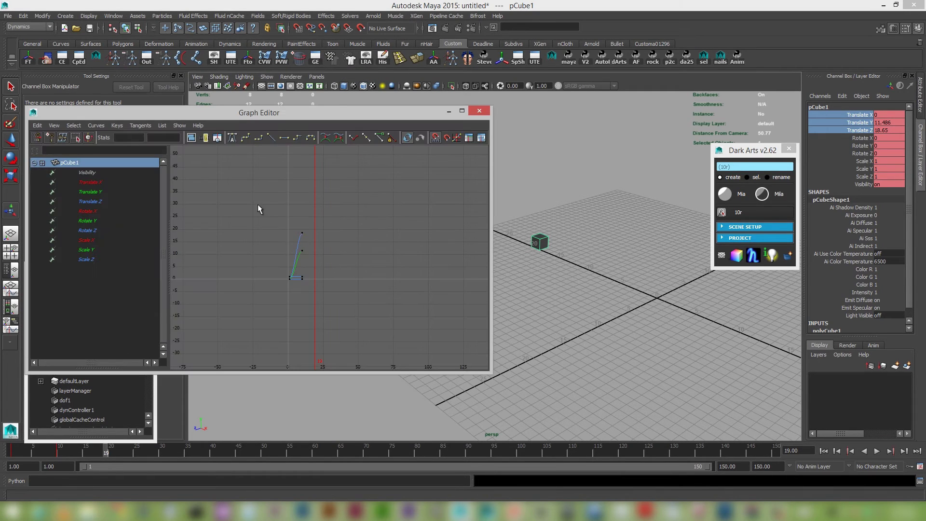
key(f)
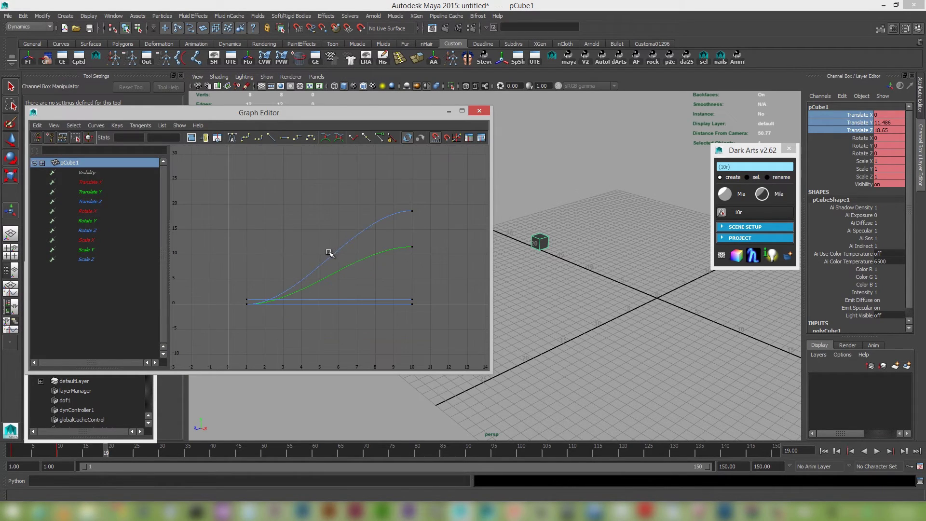
alt+right_drag(322, 259, 226, 264)
drag(445, 367, 446, 367)
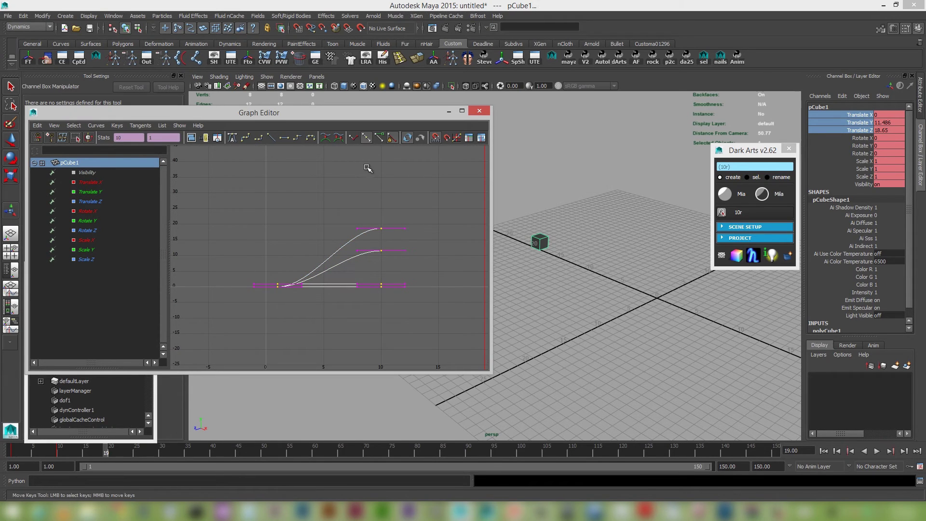
click(271, 137)
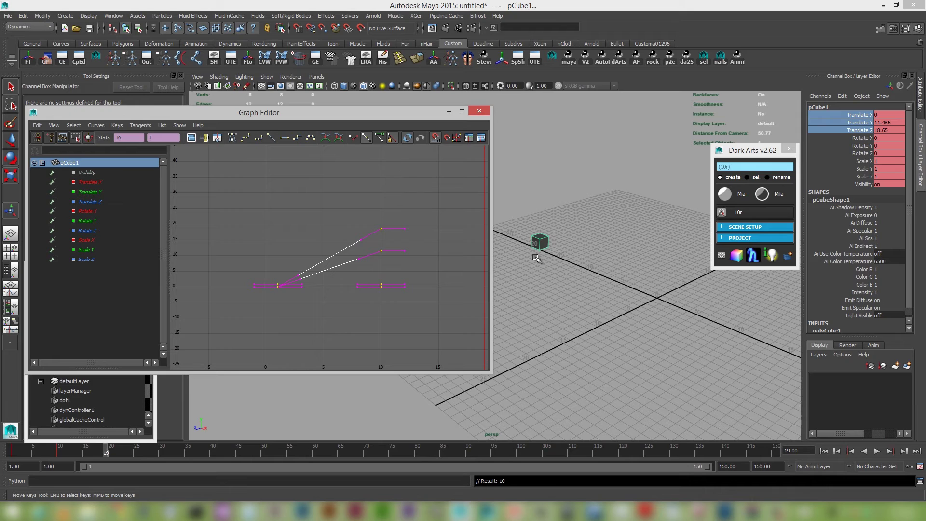
Step: Play the cube's animation from the first frame to review its linear motion
click(824, 450)
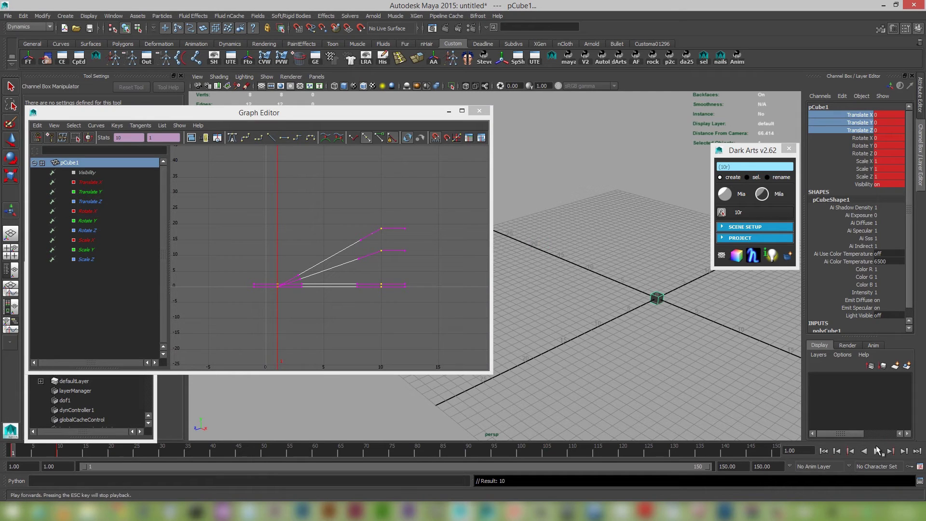
click(878, 450)
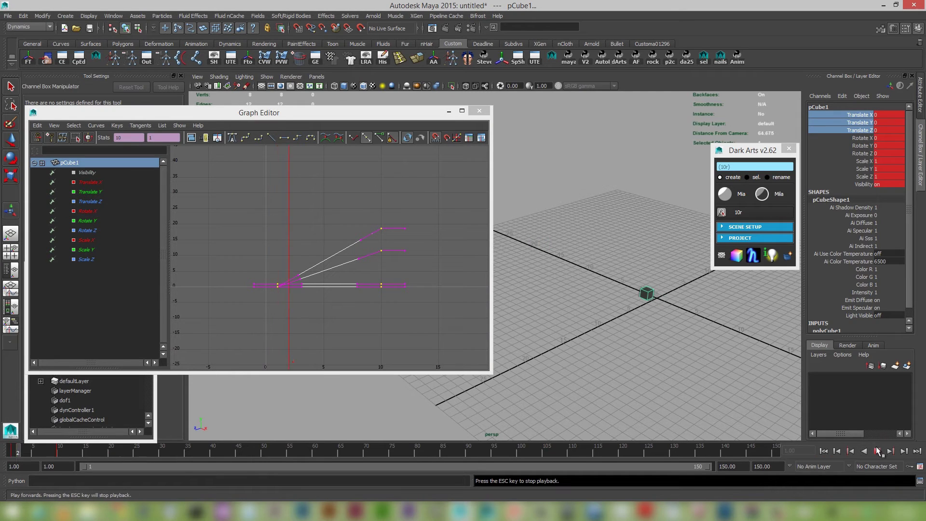
click(879, 451)
click(824, 451)
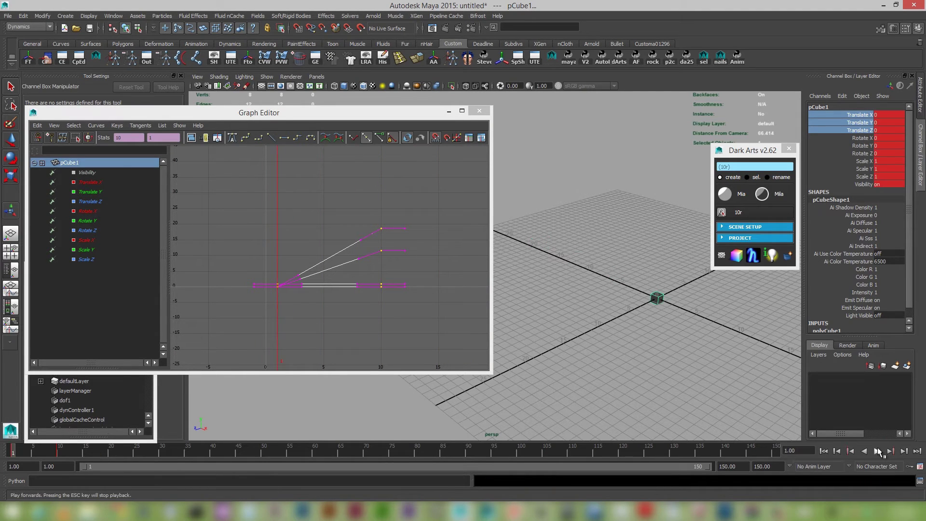
click(877, 450)
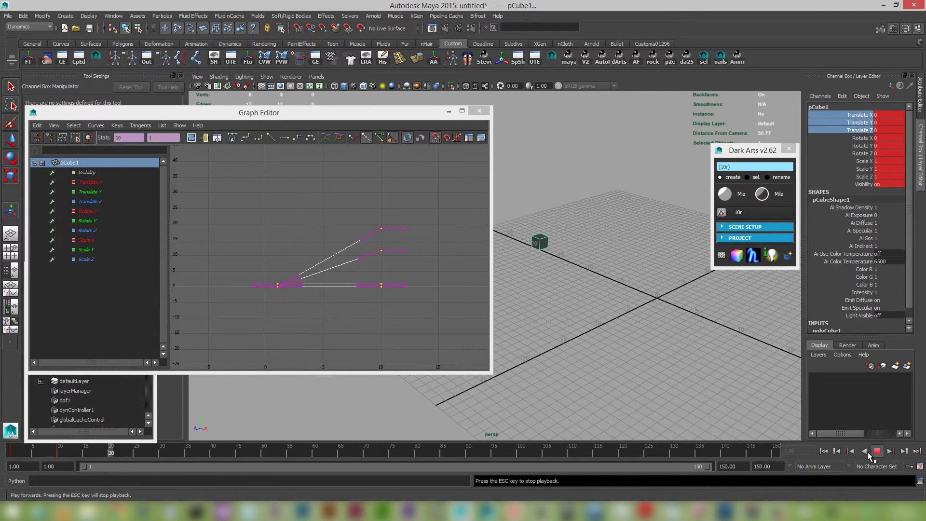
click(875, 452)
click(823, 451)
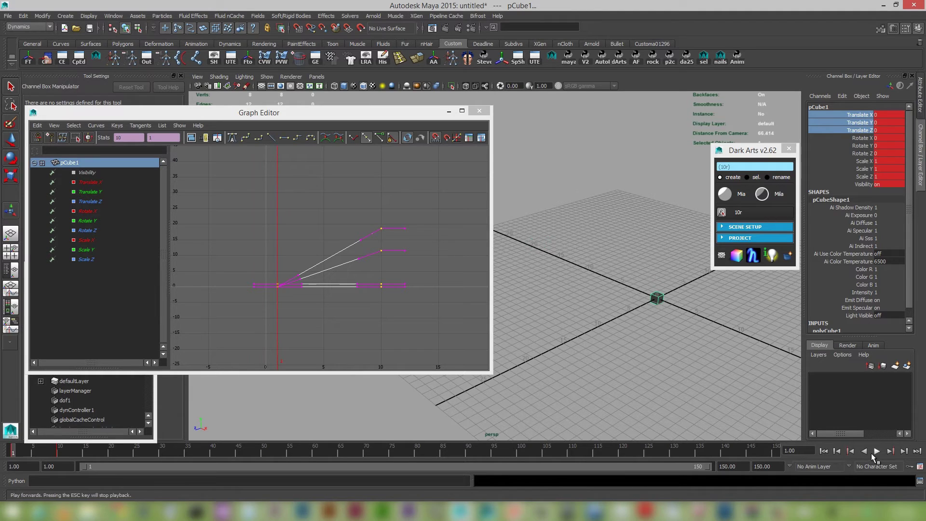
Step: Apply Animation Drift of 10 percent over 50 frames to the cube's translate channels from the keys at frame 10
alt+right_drag(590, 307, 624, 332)
alt+drag(624, 332, 616, 306)
drag(363, 199, 427, 343)
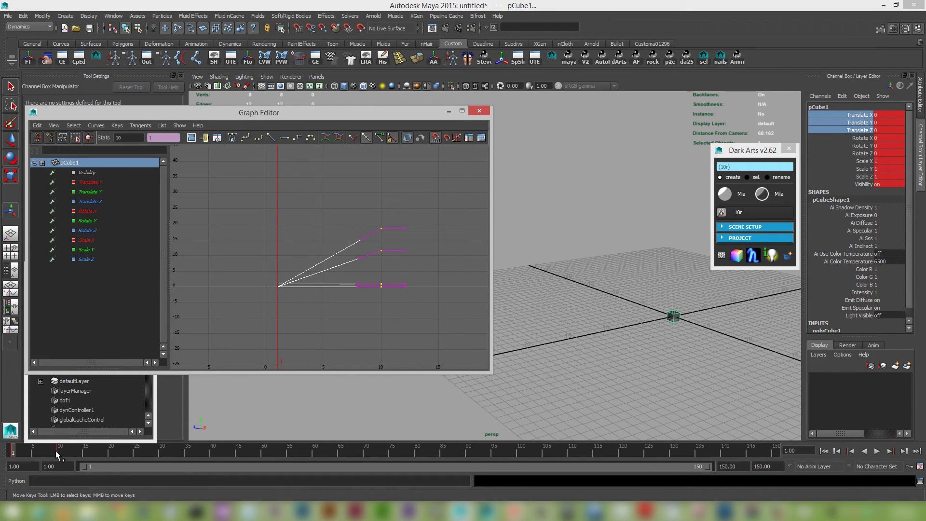
drag(57, 454, 59, 454)
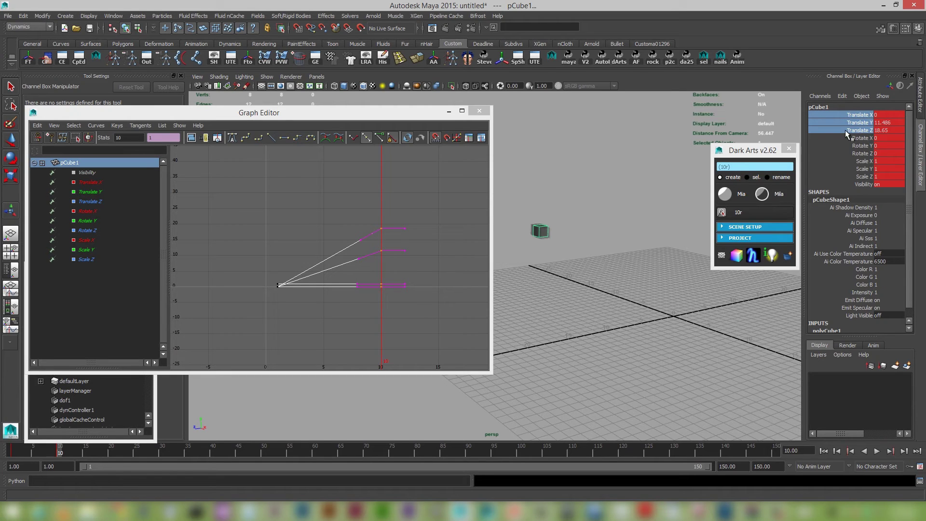
right_click(771, 167)
mouse_move(795, 173)
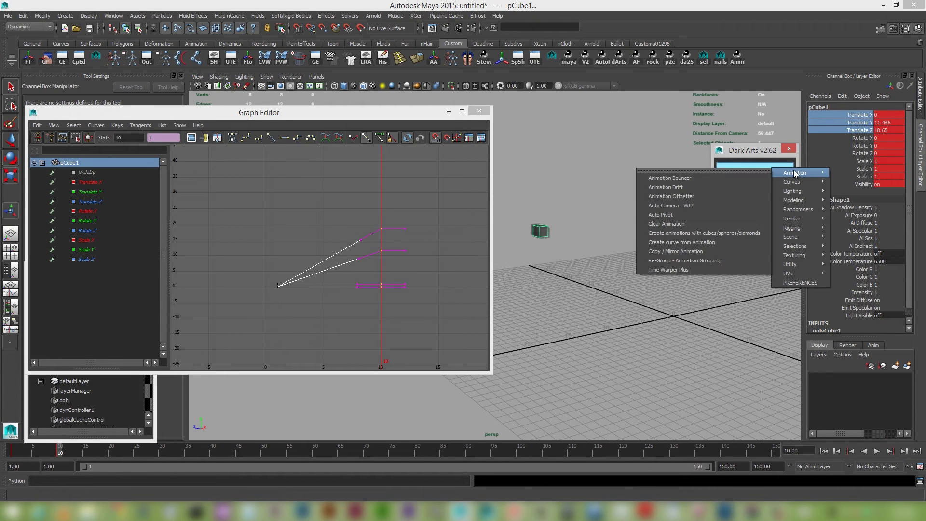
click(708, 188)
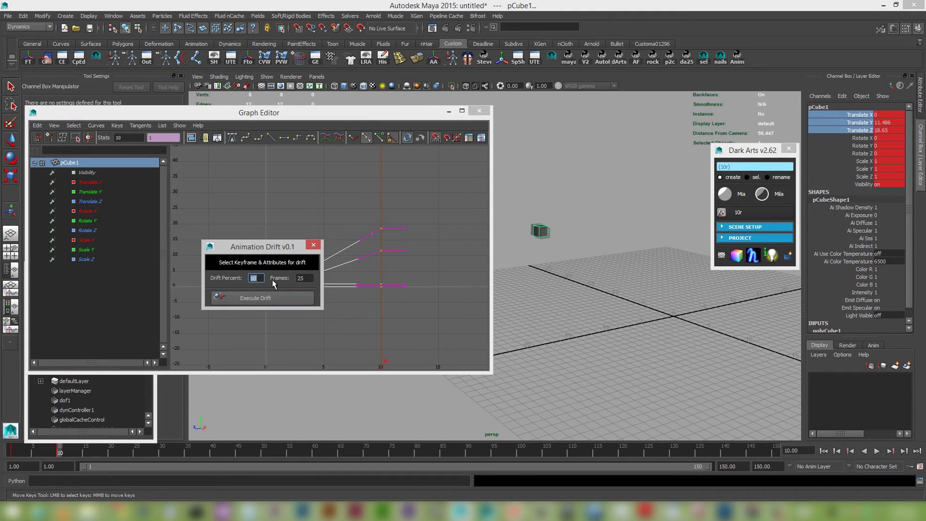
click(305, 279)
click(258, 297)
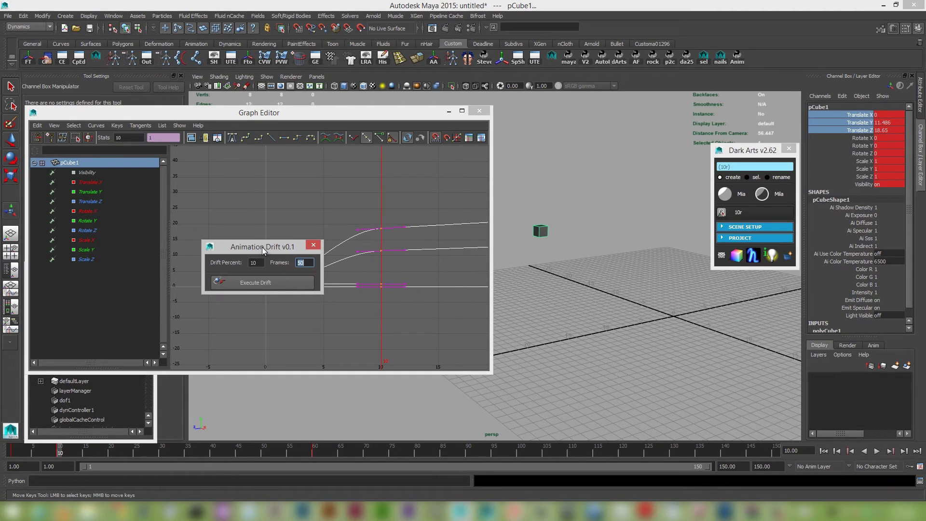
Step: Move the Animation Drift and Graph Editor windows clear of the cube and show the full extent of the drift curves
drag(262, 251, 761, 317)
scroll(457, 291, down, 3)
alt+middle_drag(401, 298, 231, 331)
mouse_move(360, 305)
alt+right_down()
mouse_move(329, 285)
mouse_move(352, 314)
alt+right_up()
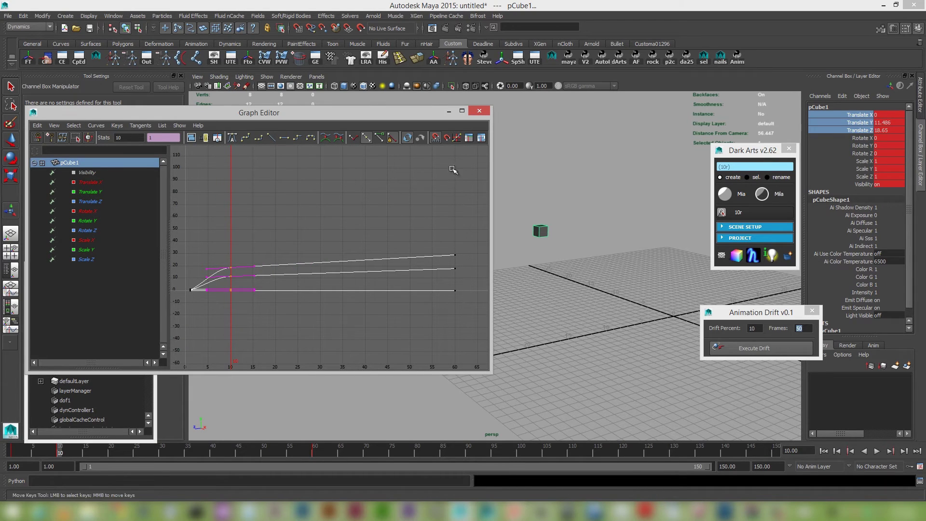
drag(389, 118, 247, 129)
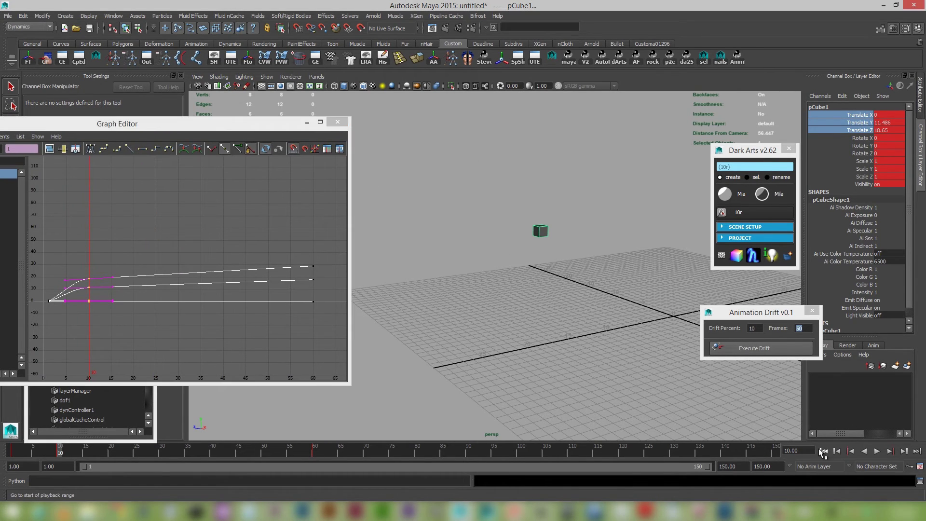
Step: Play the cube's animation three times and examine the slow drift that follows the initial fast move
click(877, 451)
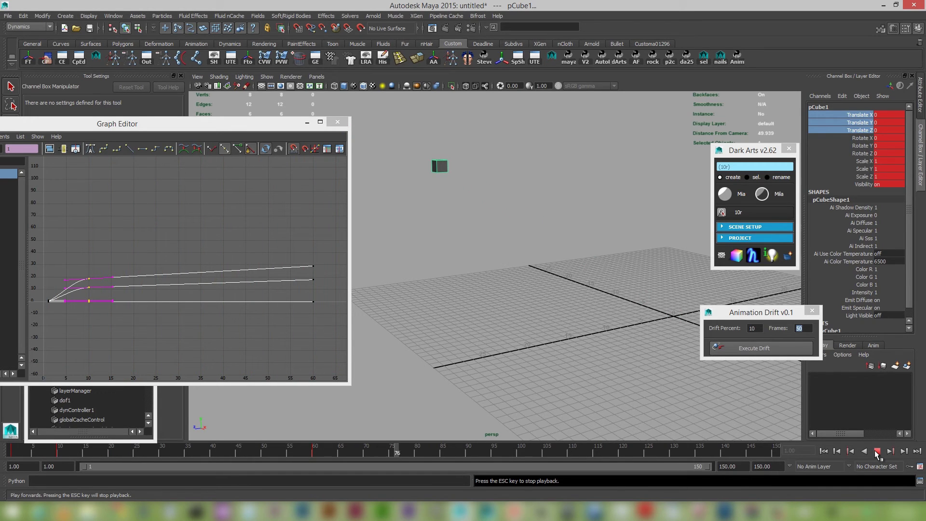
click(877, 451)
click(825, 452)
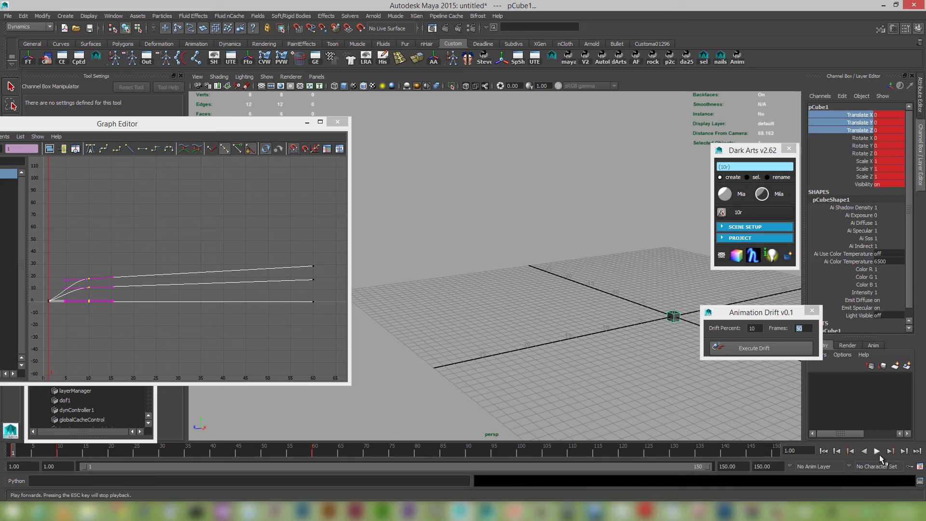
click(877, 451)
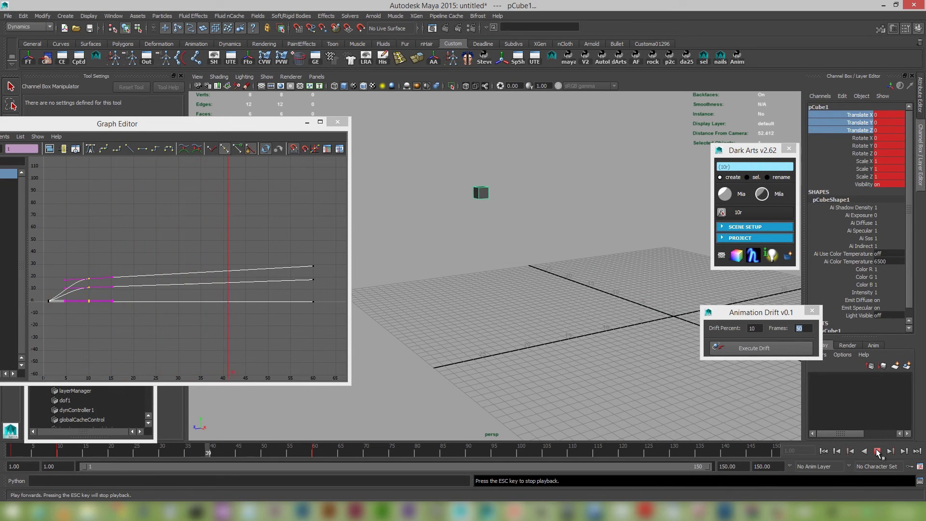
click(877, 451)
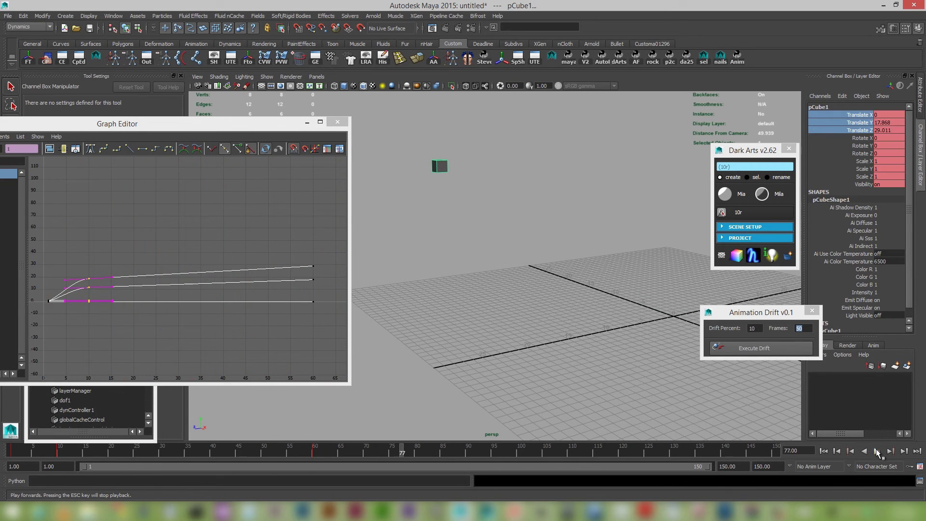
click(825, 451)
click(879, 454)
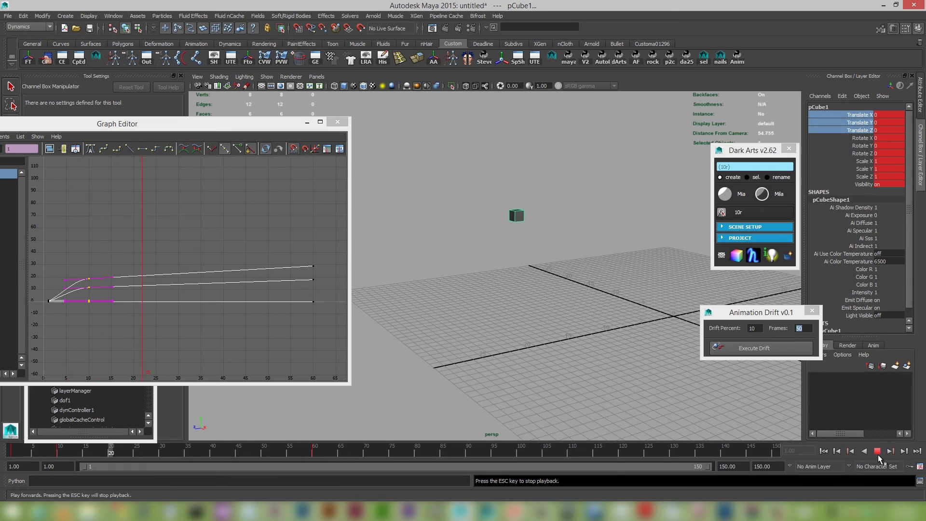
click(878, 455)
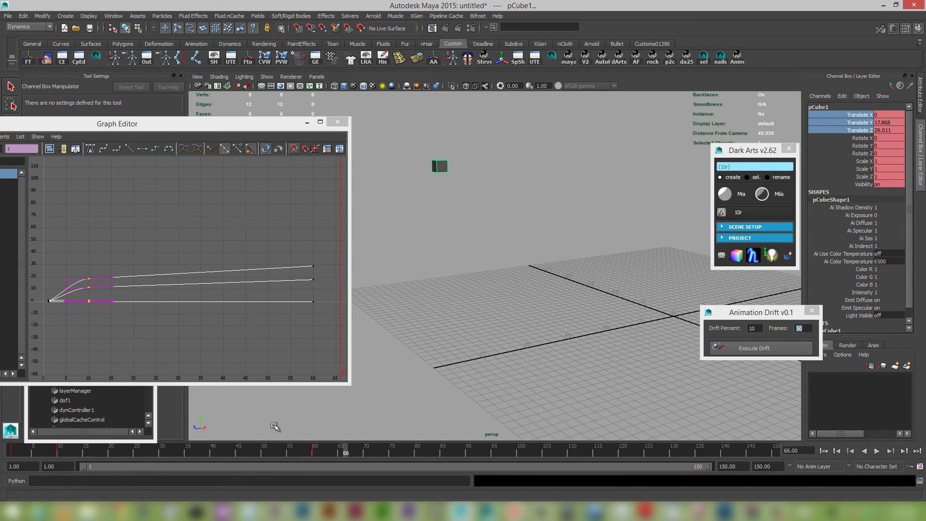
Step: At frame 70, move the cube to about X 29.3, Y 12.9, Z 12.1 and set a key there
drag(316, 456, 314, 455)
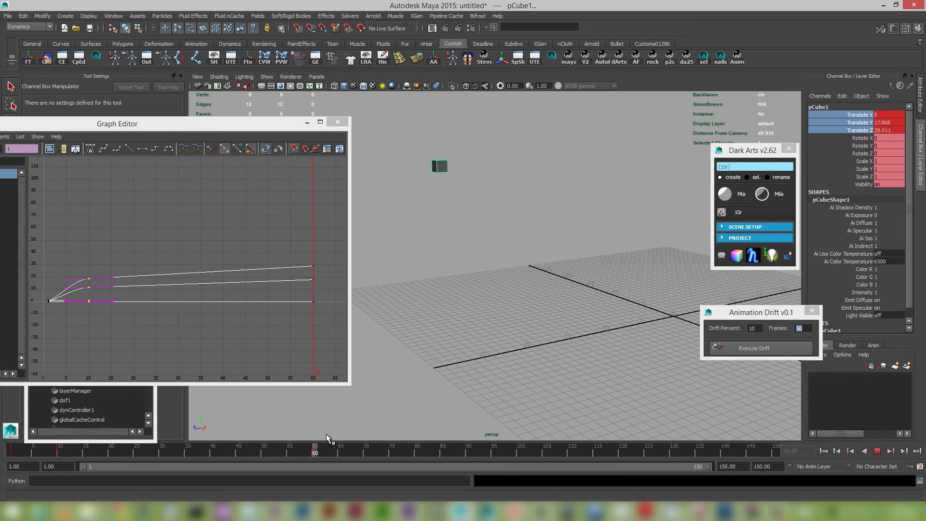
click(438, 167)
key(w)
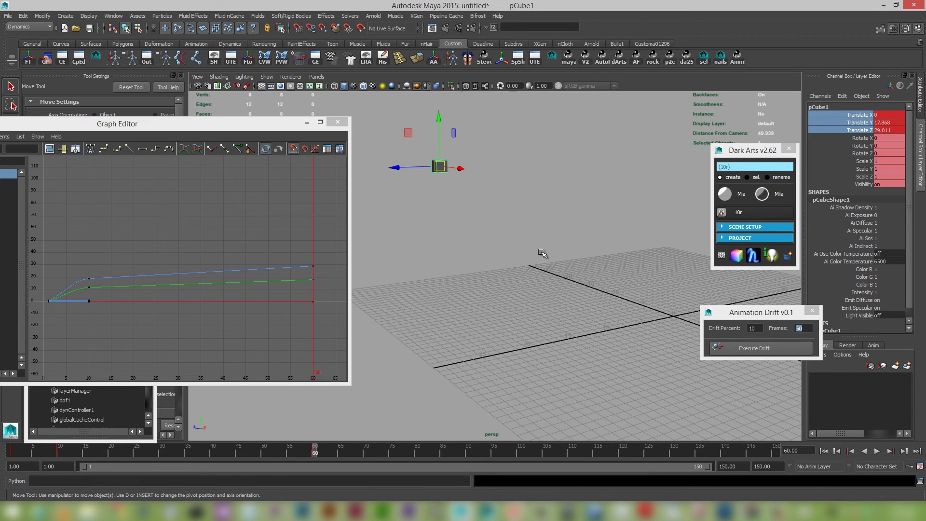
alt+right_drag(544, 255, 501, 238)
alt+drag(501, 238, 527, 254)
alt+right_drag(579, 293, 529, 267)
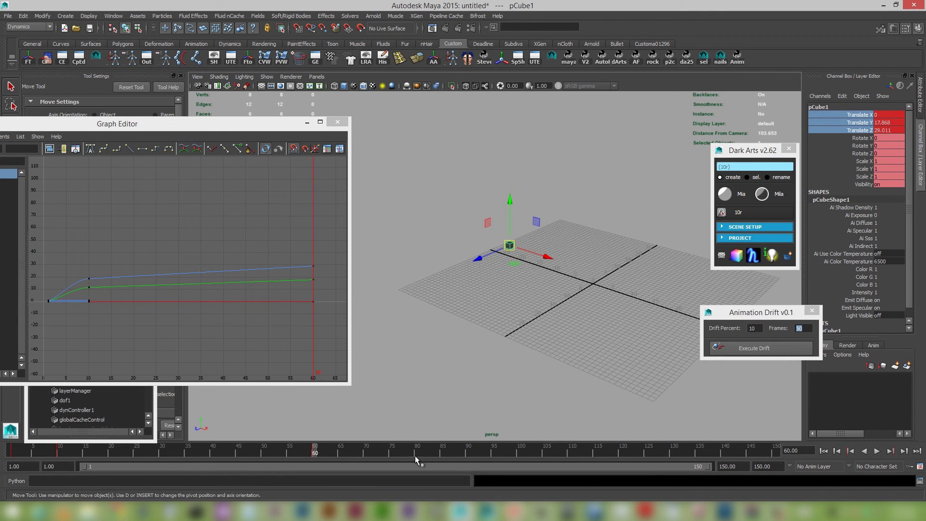
click(366, 452)
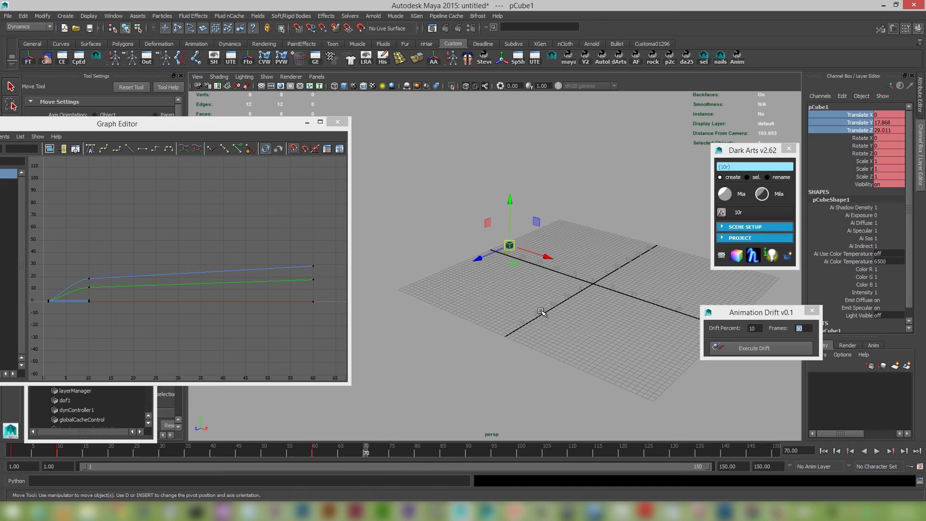
drag(551, 258, 780, 334)
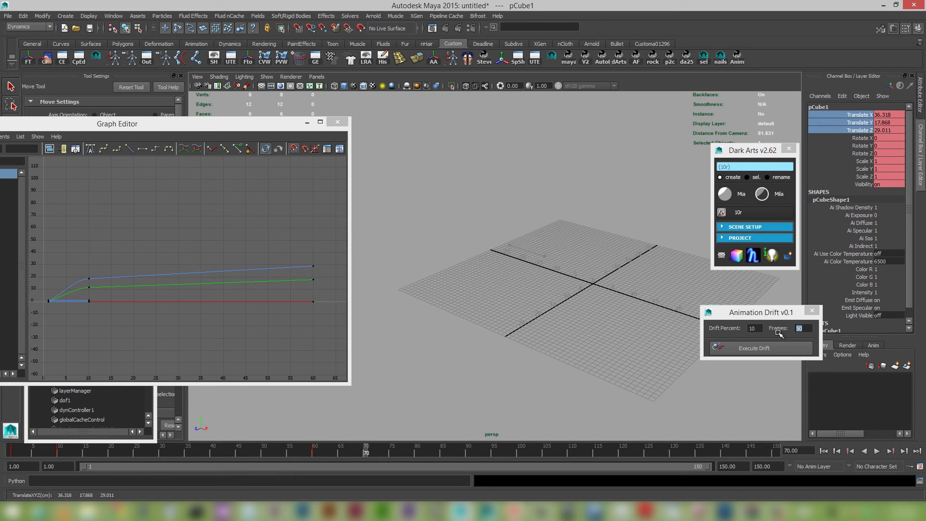
alt+right_drag(496, 347, 472, 343)
alt+drag(557, 348, 560, 341)
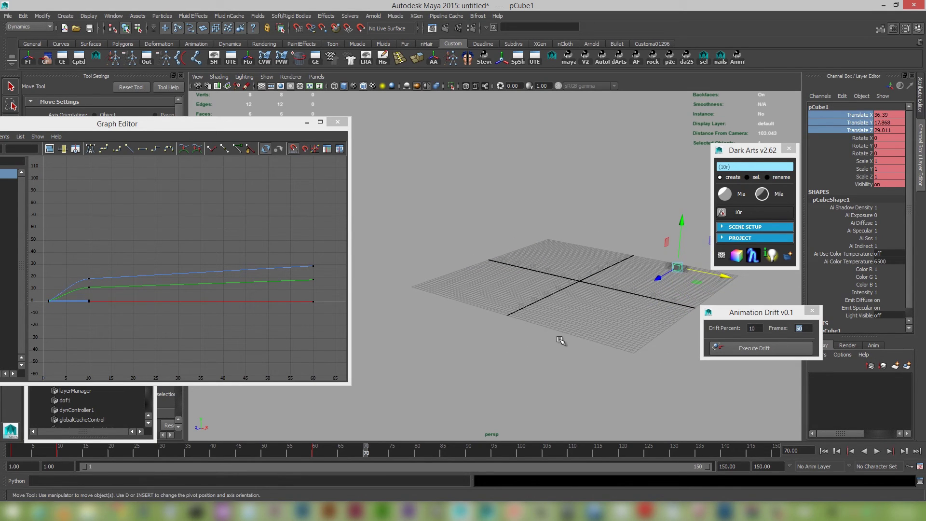
alt+right_drag(561, 341, 529, 347)
drag(671, 281, 634, 275)
drag(597, 225, 577, 311)
drag(499, 414, 530, 348)
key(s)
Step: Frame all the cube's curves in the Graph Editor and play the animation from the first frame to review the added move
scroll(313, 323, down, 3)
key(f)
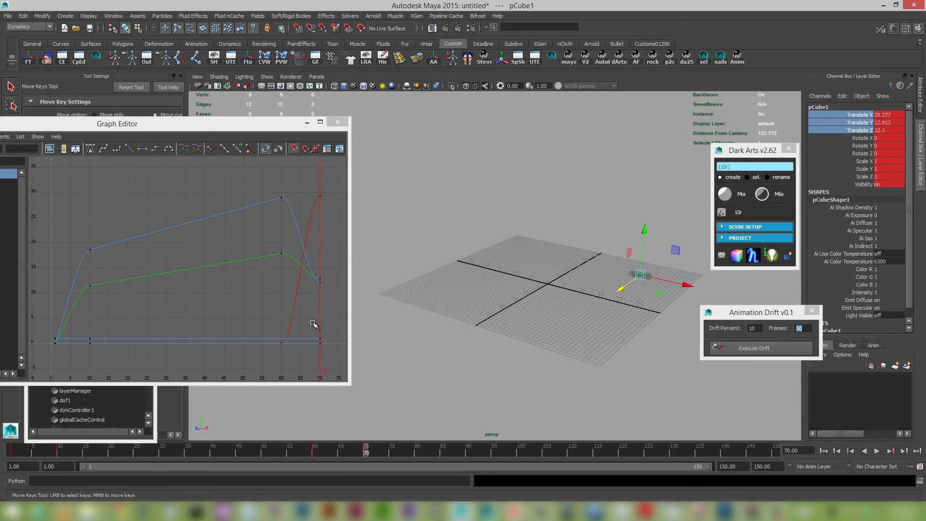
scroll(277, 300, up, 3)
scroll(275, 296, down, 3)
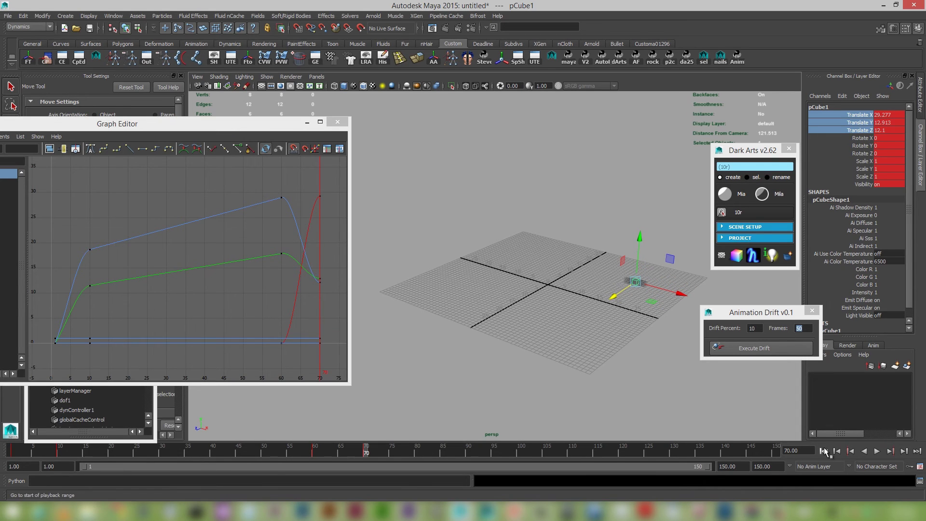
click(824, 451)
click(877, 451)
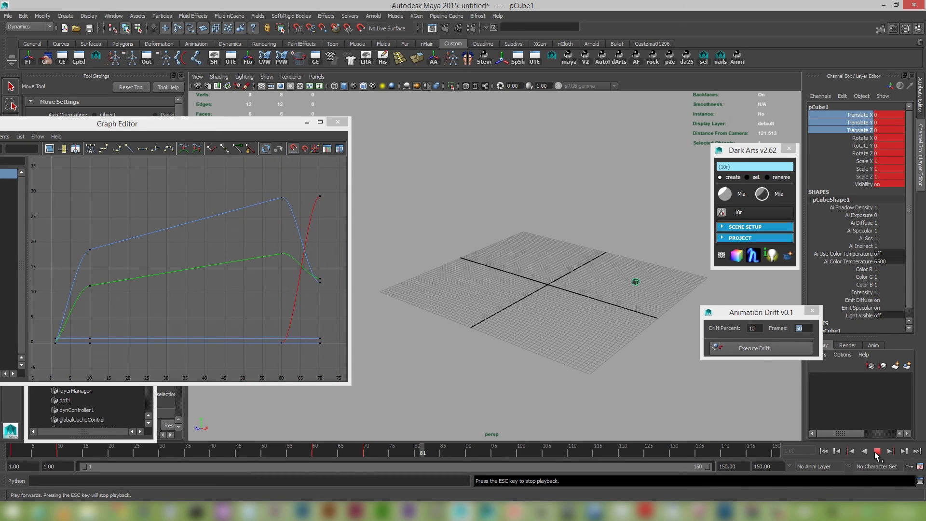
click(877, 451)
Step: Apply Animation Drift of 20 percent over 50 frames to the cube's translate channels from frame 70
click(363, 454)
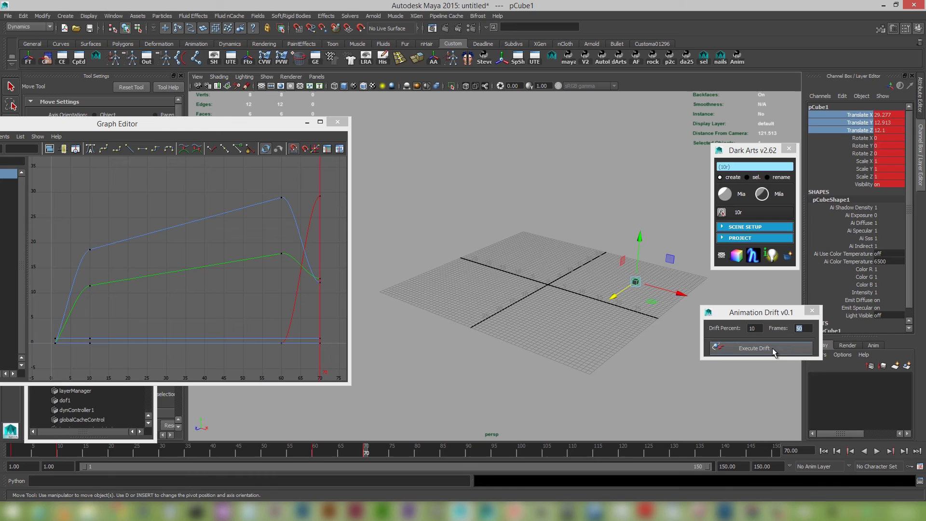
click(757, 328)
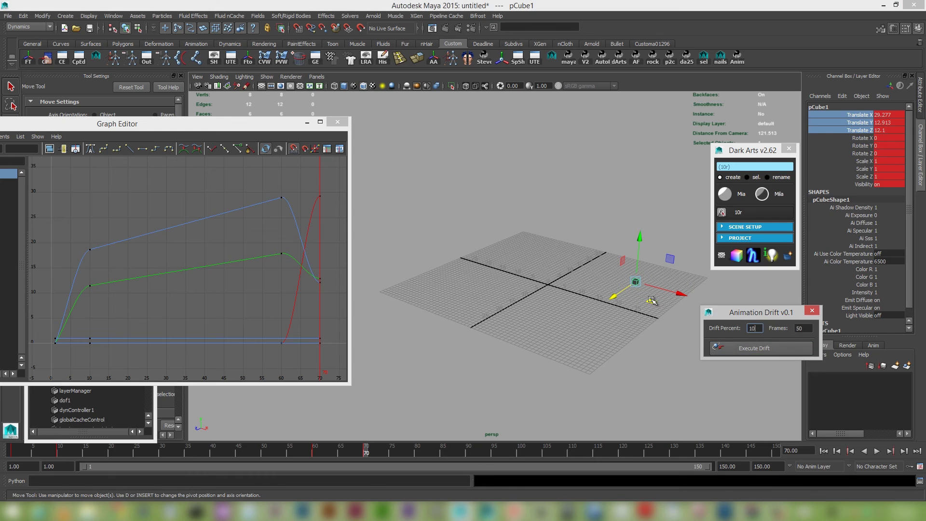
double_click(754, 331)
text(20)
key(Return)
click(753, 351)
scroll(297, 252, down, 3)
alt+middle_drag(328, 278, 224, 302)
scroll(221, 300, down, 3)
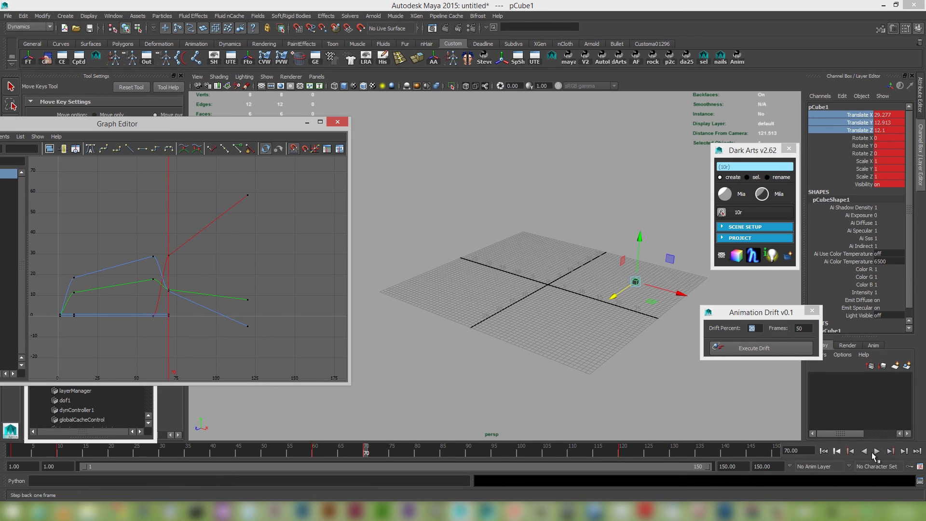
Step: Play the animation from the first frame to review the cube's 20 percent drift
click(823, 451)
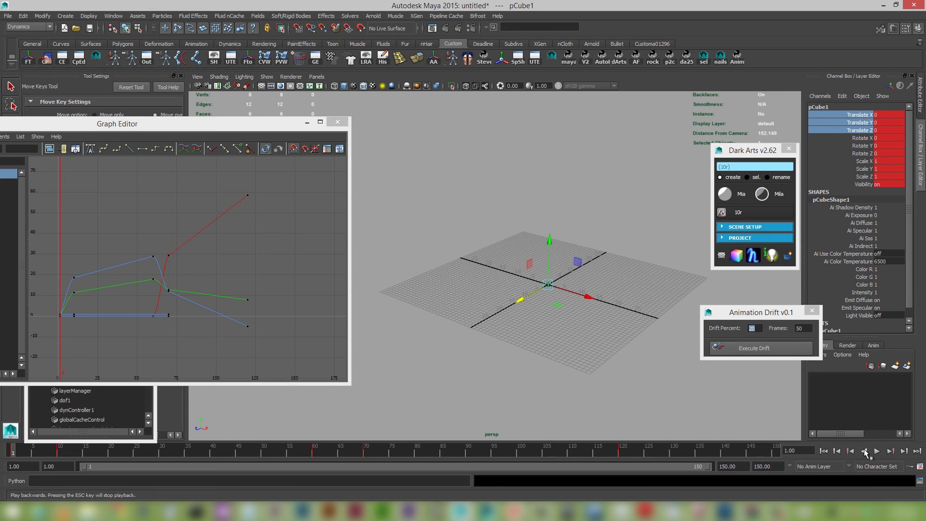
click(877, 452)
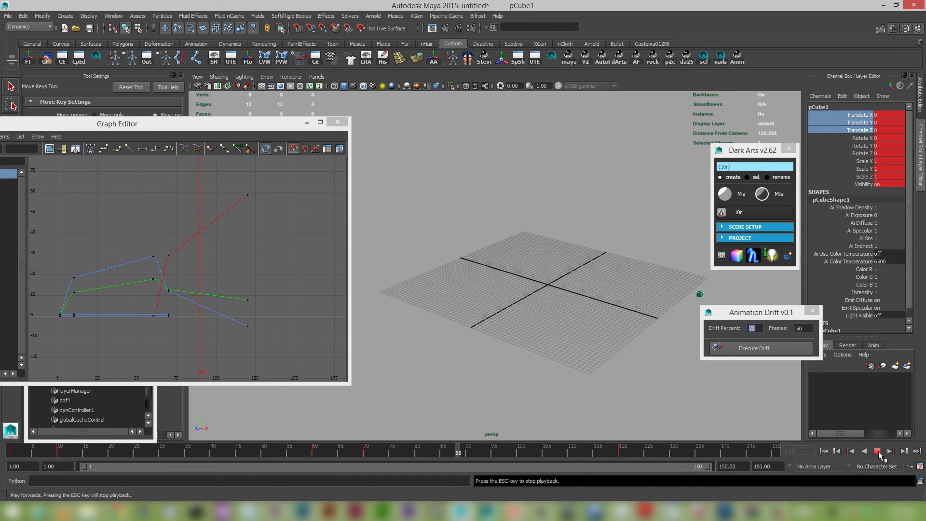
click(877, 451)
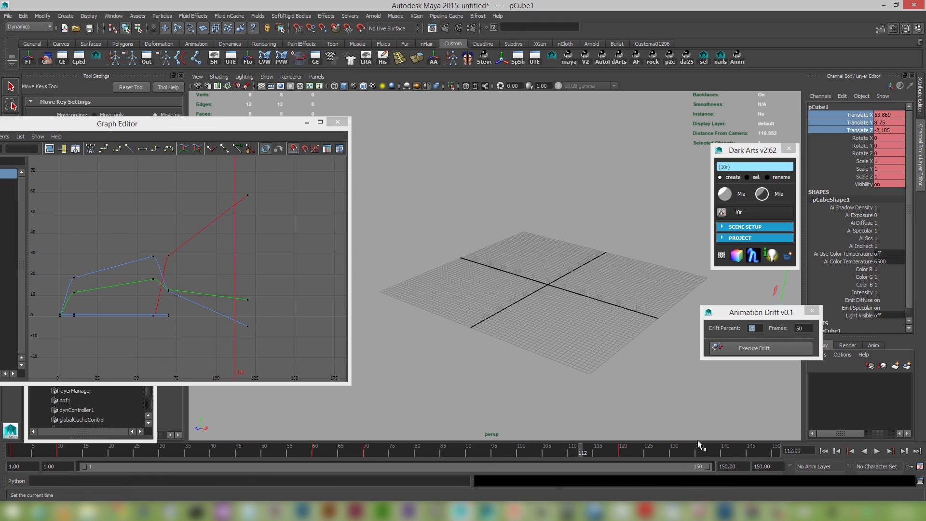
Step: Reapply Animation Drift from frame 70 with the drift percent set to 5 over 50 frames
click(368, 455)
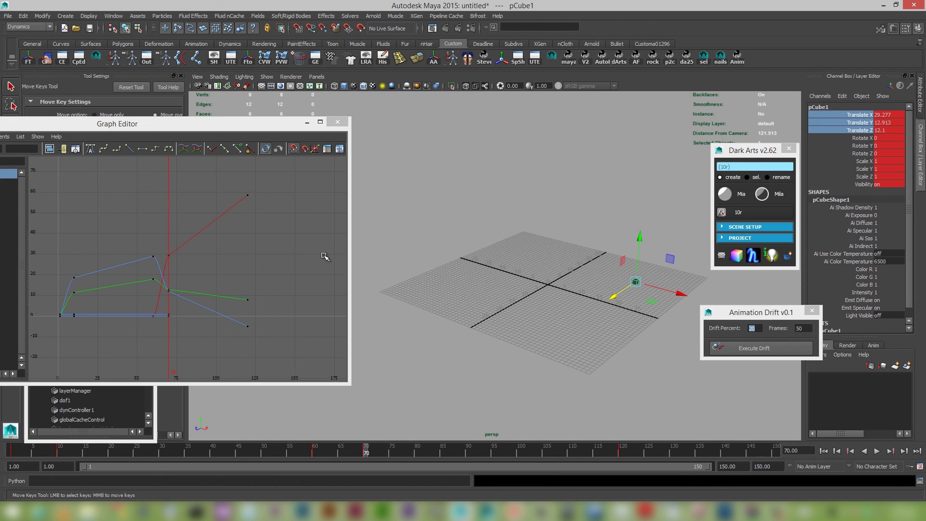
click(759, 328)
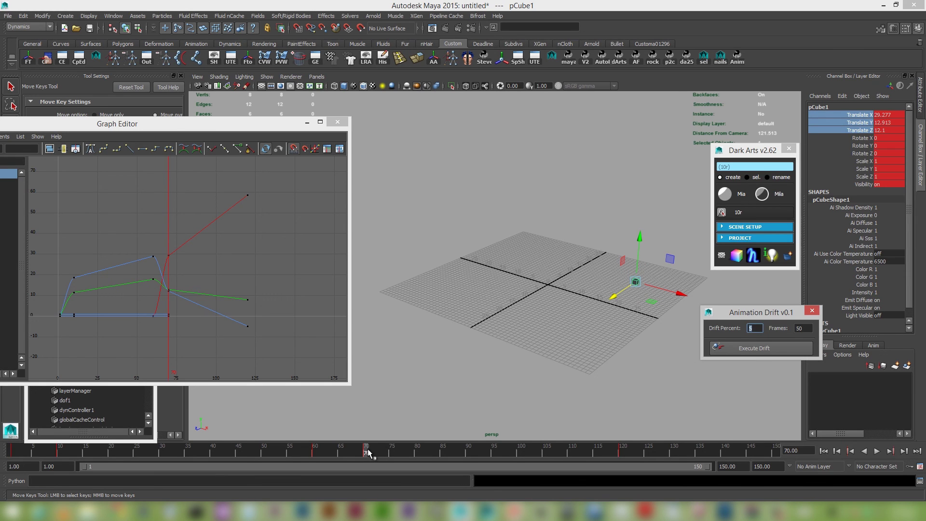
mouse_move(366, 454)
mouse_down()
mouse_move(384, 453)
mouse_move(366, 455)
mouse_up()
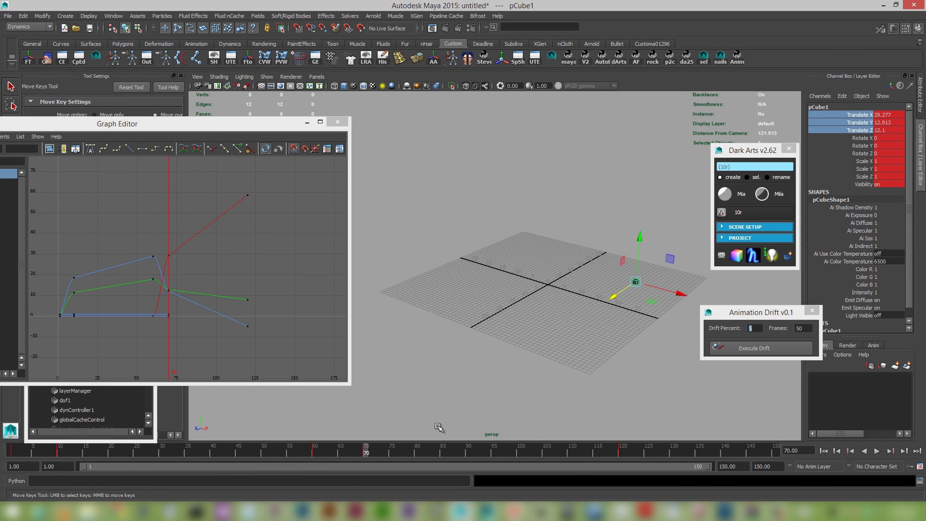
click(756, 348)
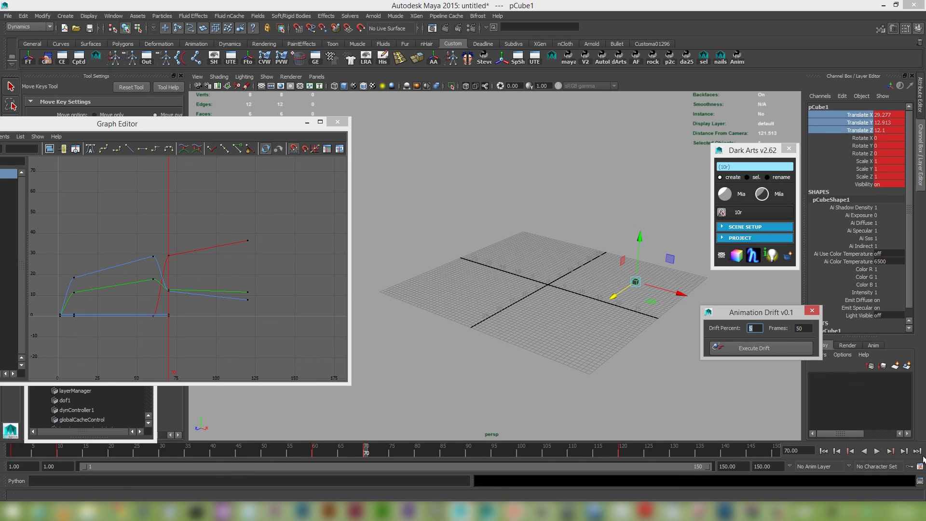
Step: Play the animation from the first frame to review the cube's 5 percent drift
click(824, 452)
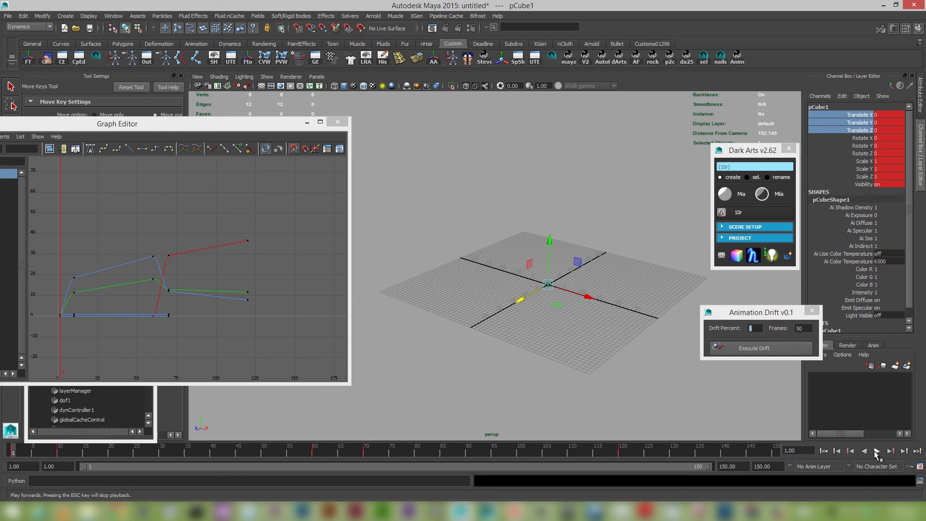
click(876, 452)
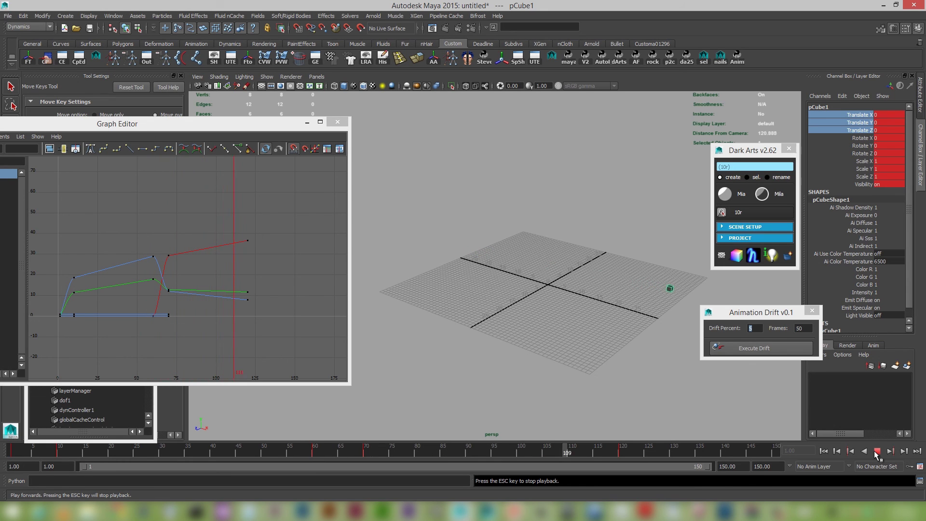
click(876, 453)
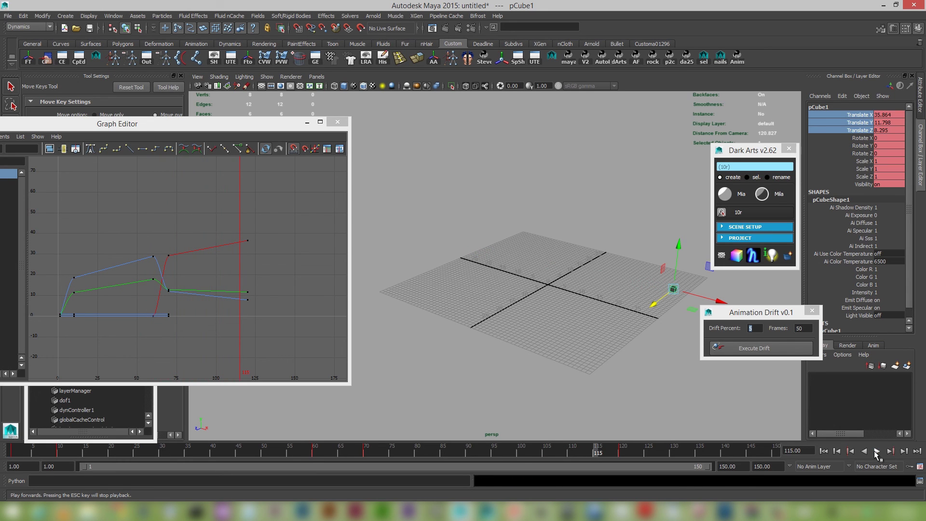